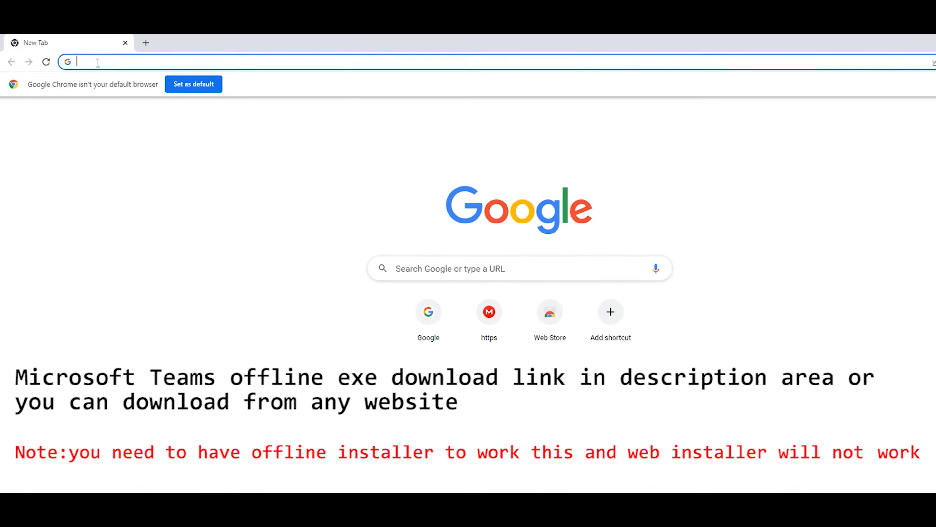
Open the copied mega.nz download link for the Microsoft Teams offline installer in the empty browser tab.
right_click(247, 88)
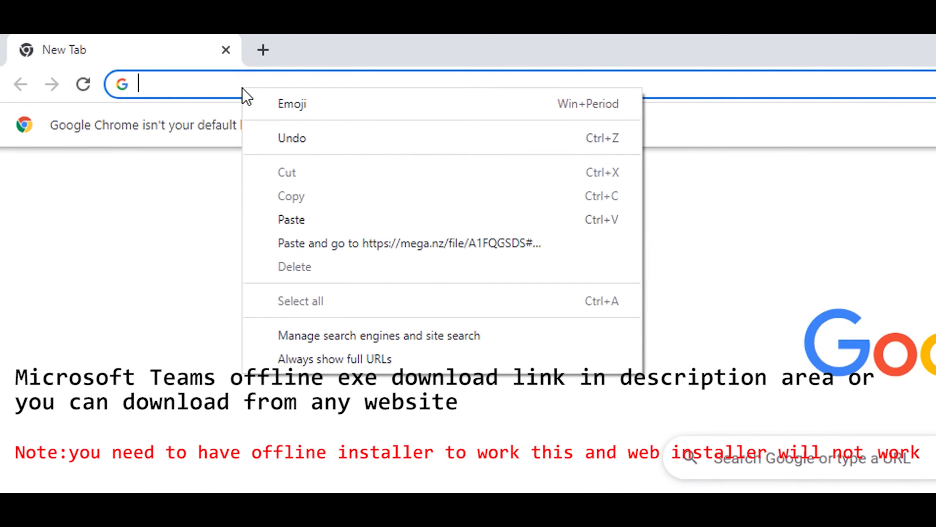
click(307, 218)
drag(673, 85, 126, 94)
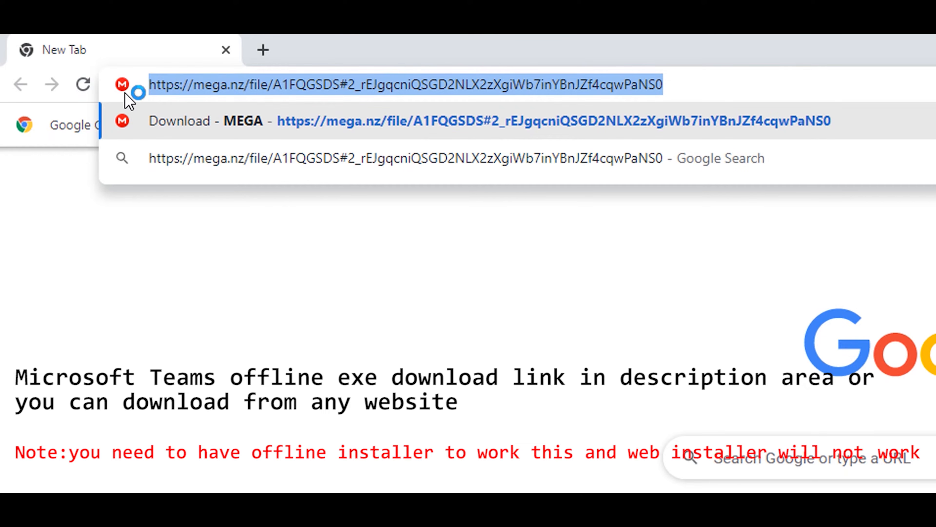
key(Return)
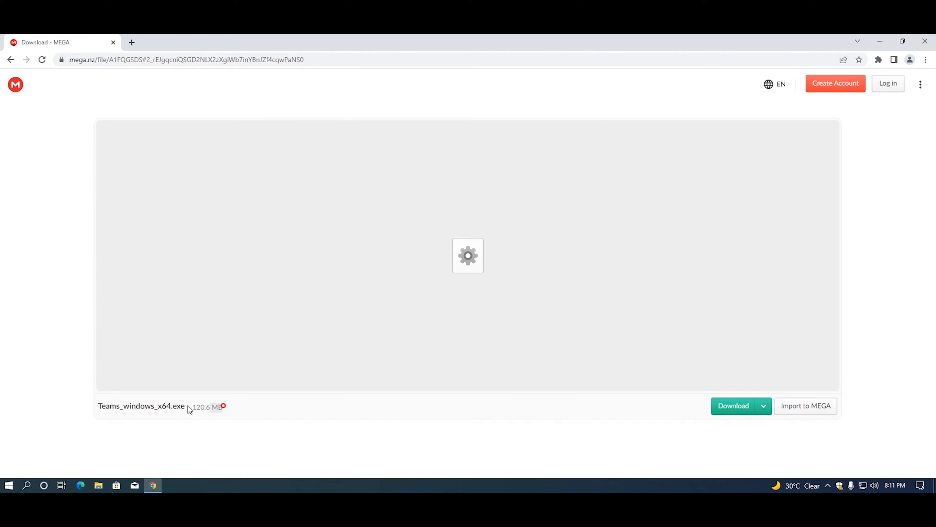
Download Teams_windows_x64.exe from MEGA using the Standard Download option.
drag(208, 405, 108, 407)
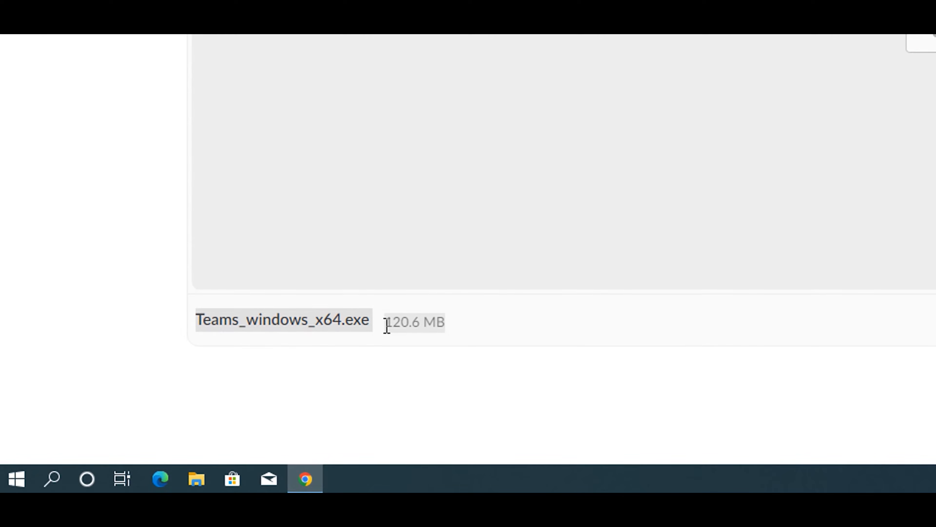
click(756, 444)
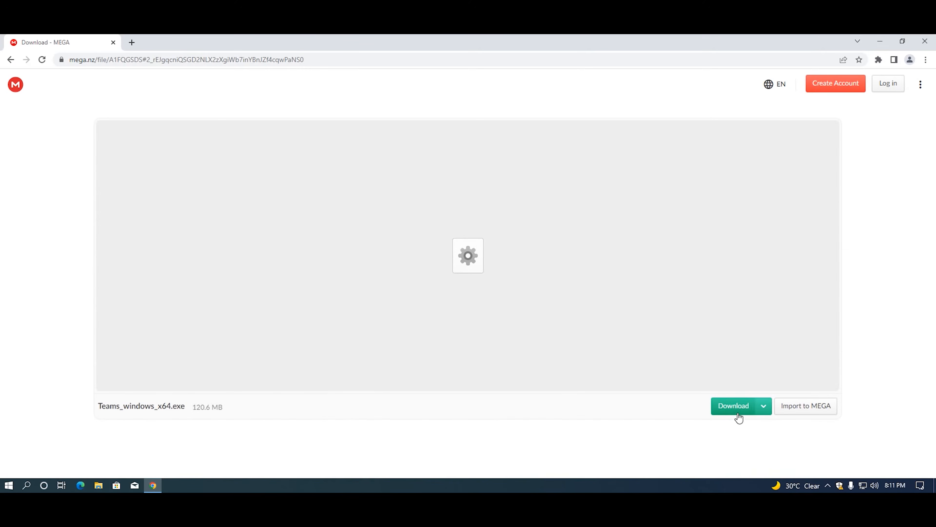
click(764, 407)
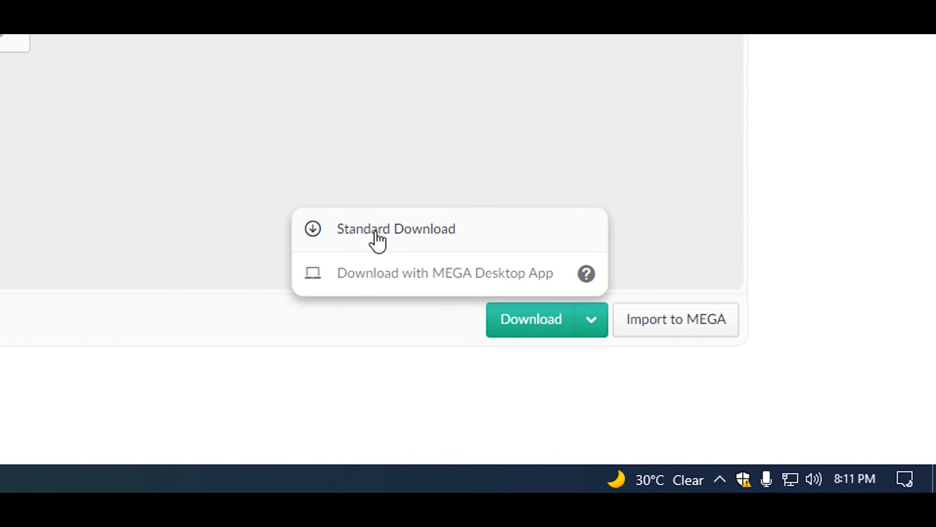
click(429, 235)
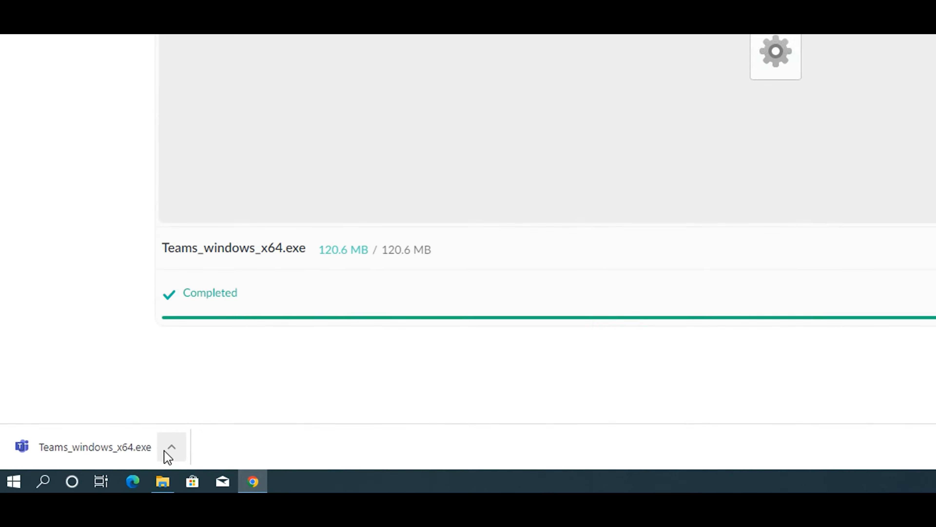
Show the downloaded Teams_windows_x64.exe in its folder, then minimise the folder window.
click(208, 437)
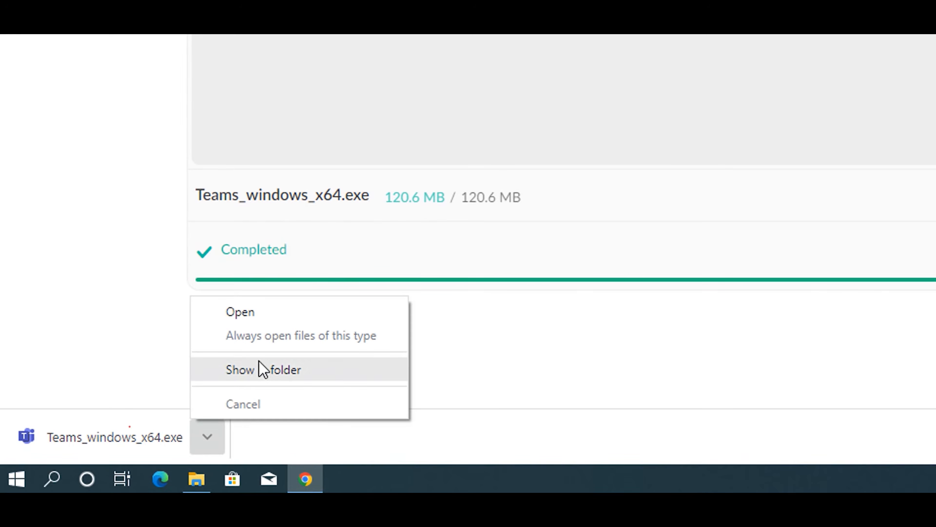
click(263, 369)
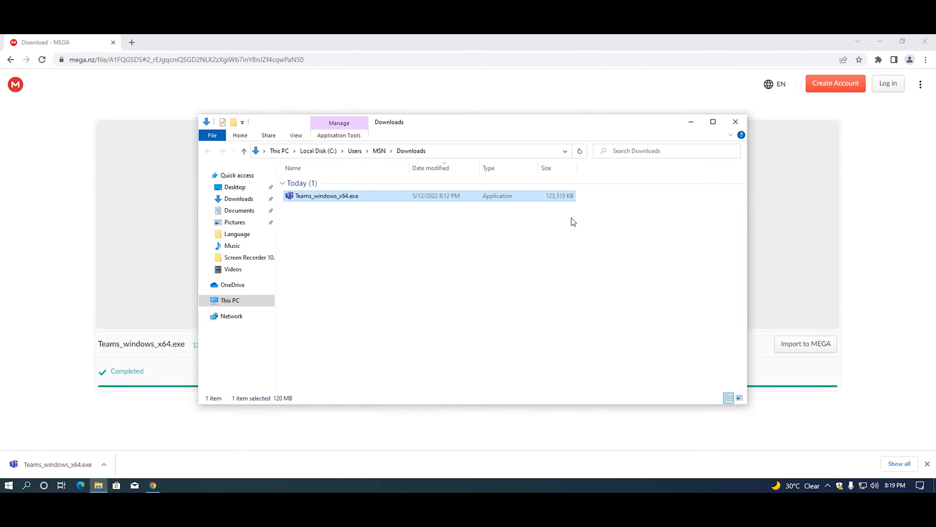
drag(574, 222, 312, 196)
click(691, 121)
Search Google for "7 zip download" in a new browser tab and open the 7-zip.org download page.
click(132, 43)
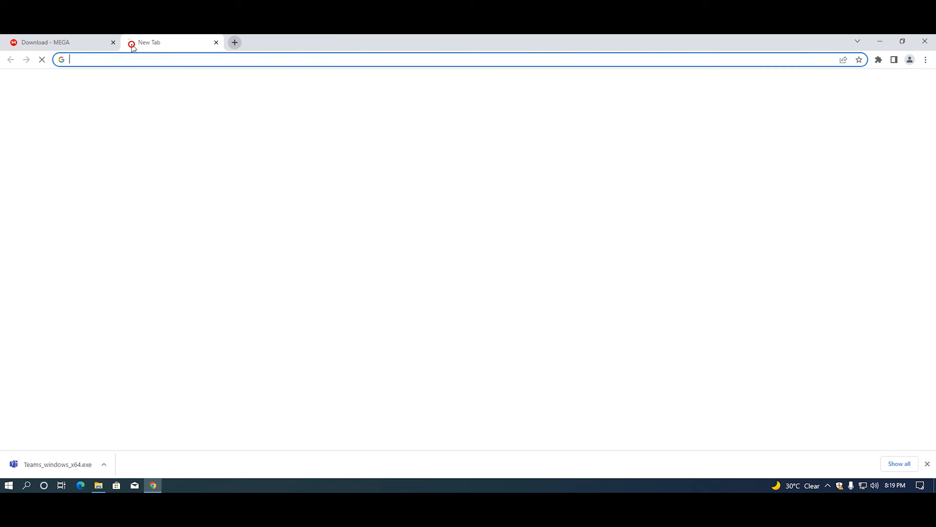
text(g)
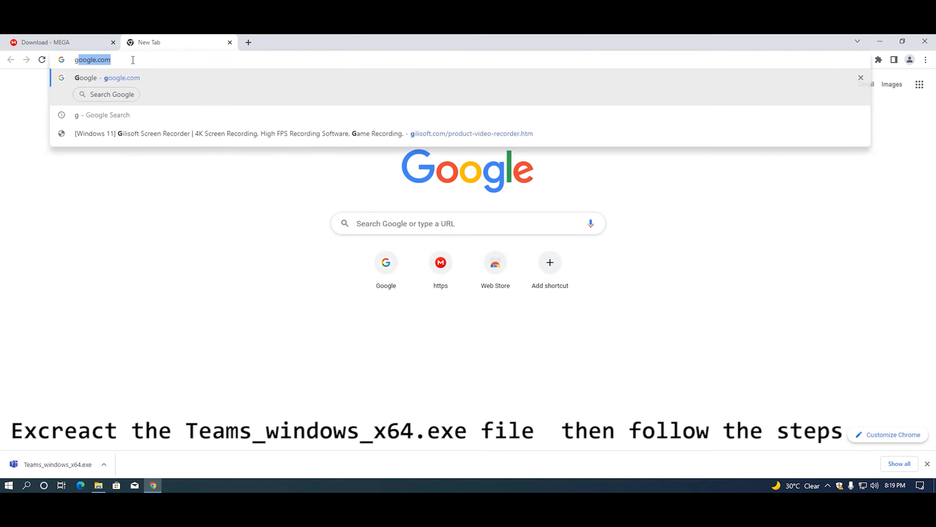
key(Return)
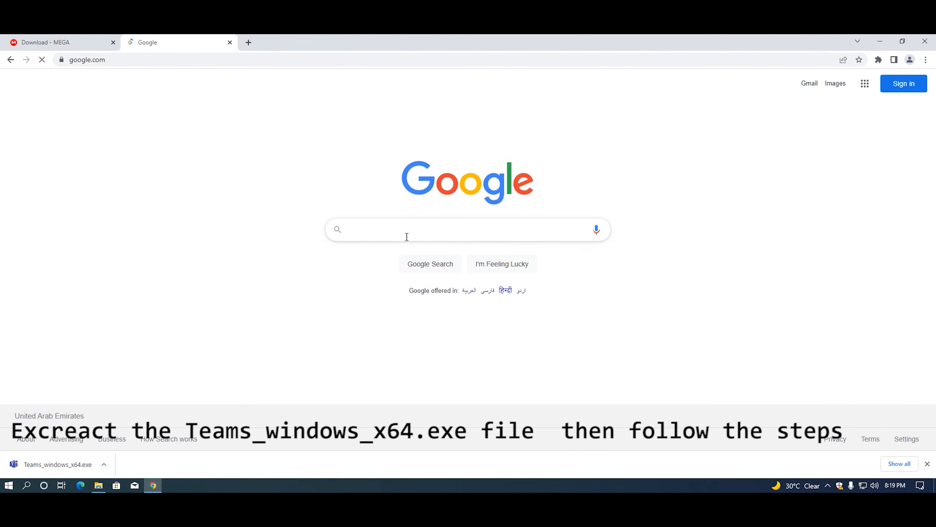
text(7 zip)
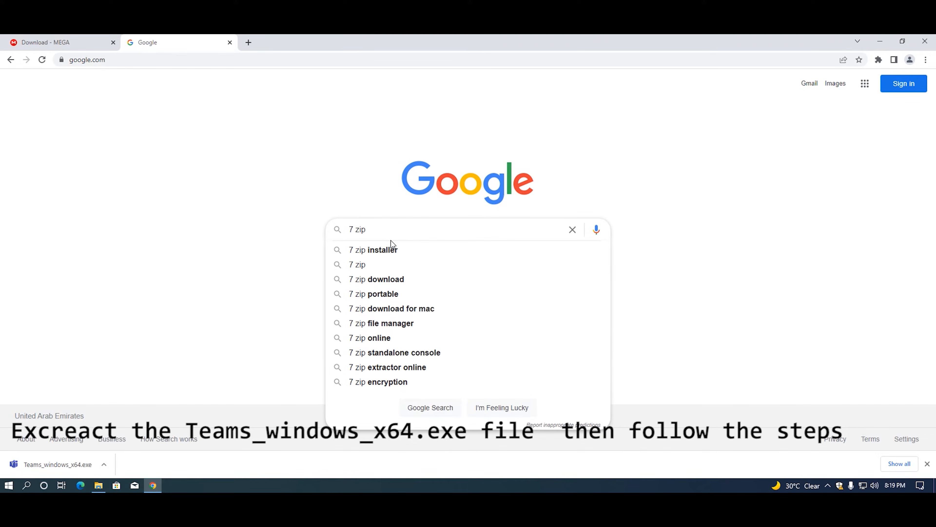
click(424, 279)
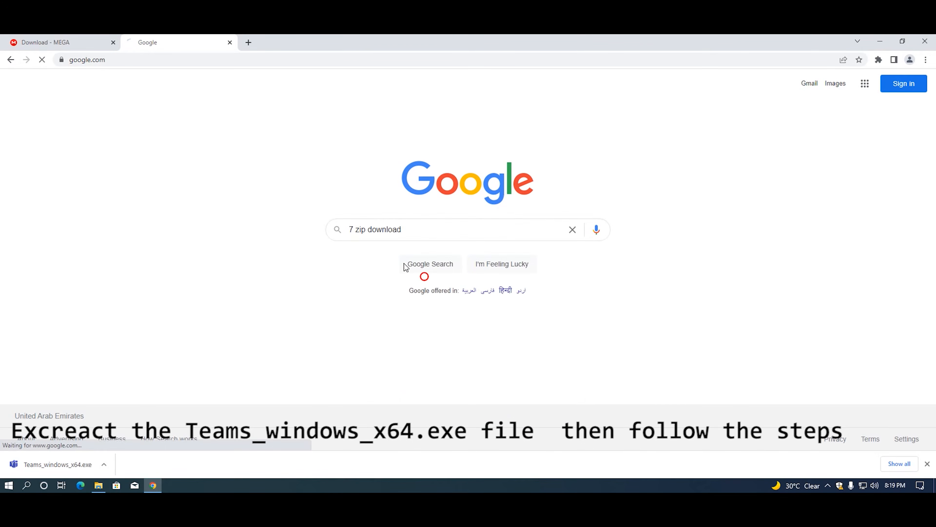
click(112, 177)
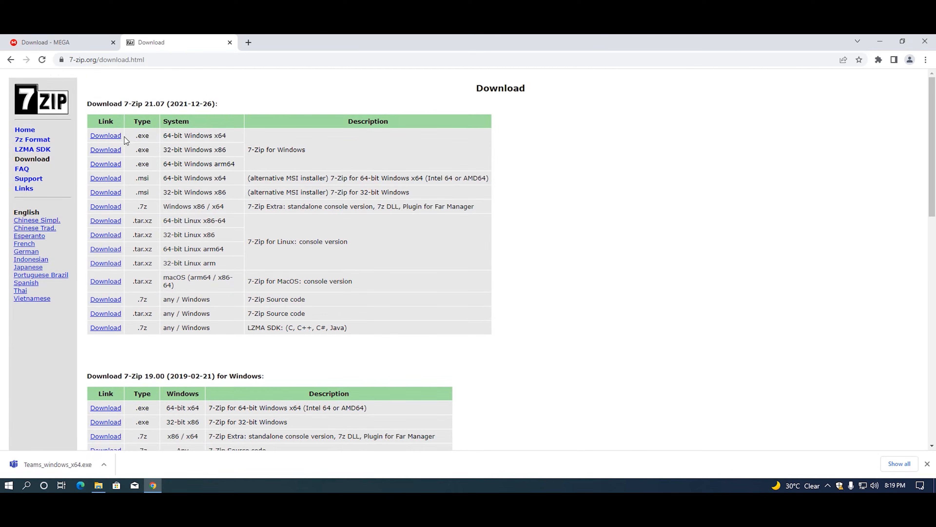
Download the 7-Zip 21.07 .exe installer for 64-bit Windows x64.
drag(227, 140, 102, 131)
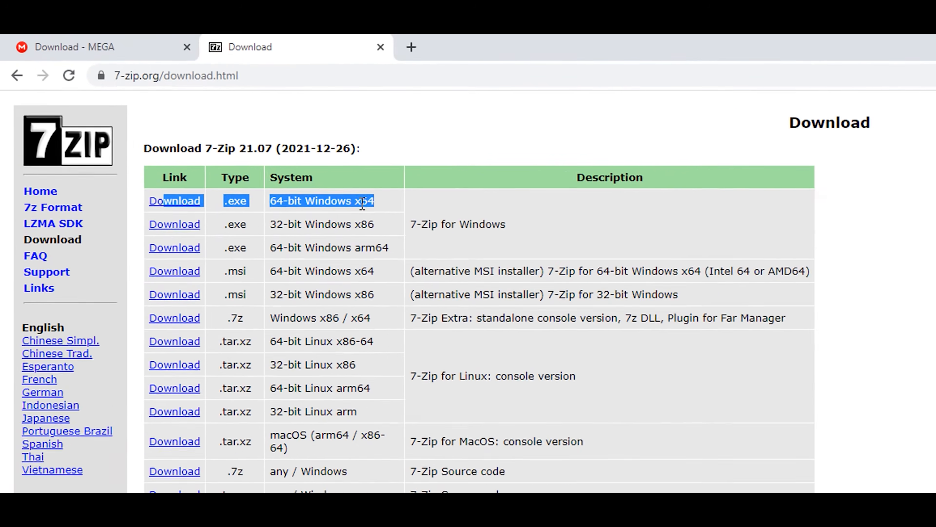
click(234, 140)
drag(464, 242, 181, 241)
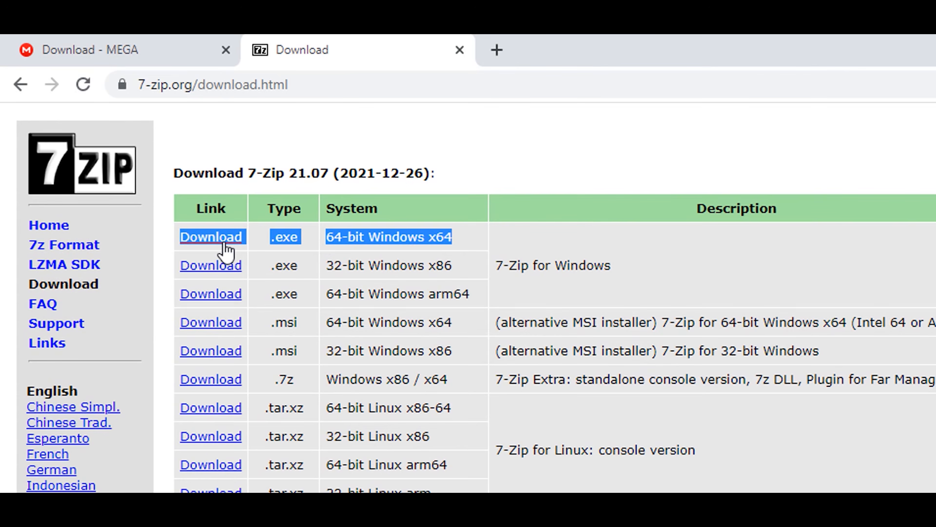
click(207, 241)
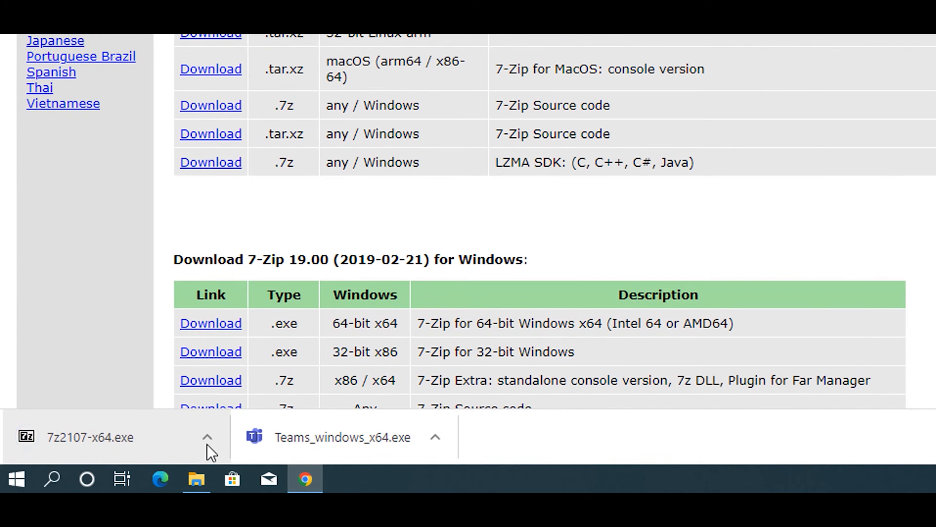
Show the downloaded 7z2107-x64.exe in the Downloads folder and refresh the file list.
click(209, 439)
click(238, 371)
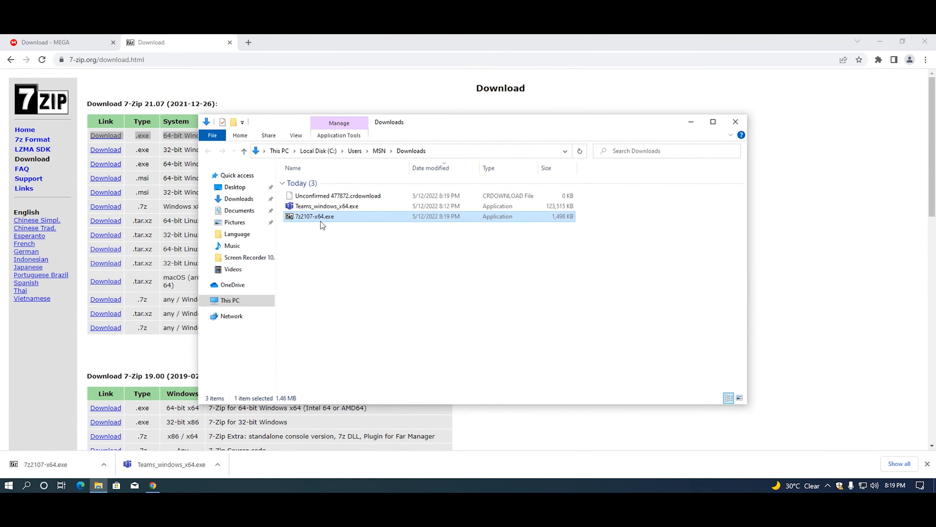
right_click(329, 251)
click(340, 289)
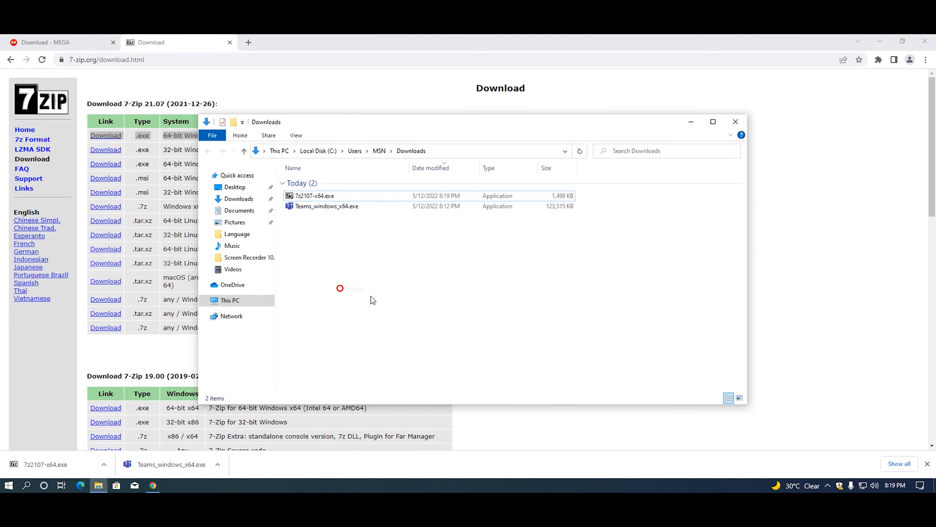
Run 7z2107-x64.exe, close the browser, and install 7-Zip into C:\Program Files\7-Zip\, closing the setup when done.
click(303, 198)
right_click(304, 199)
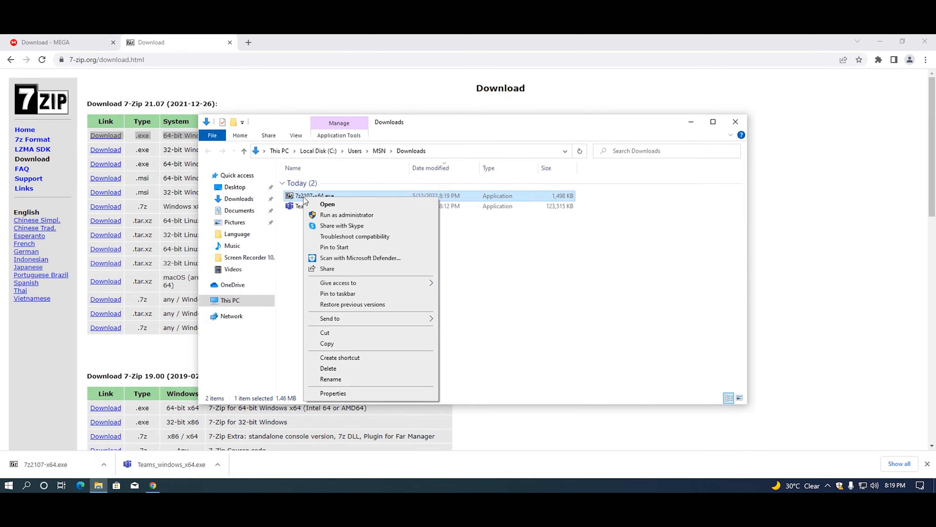
click(323, 205)
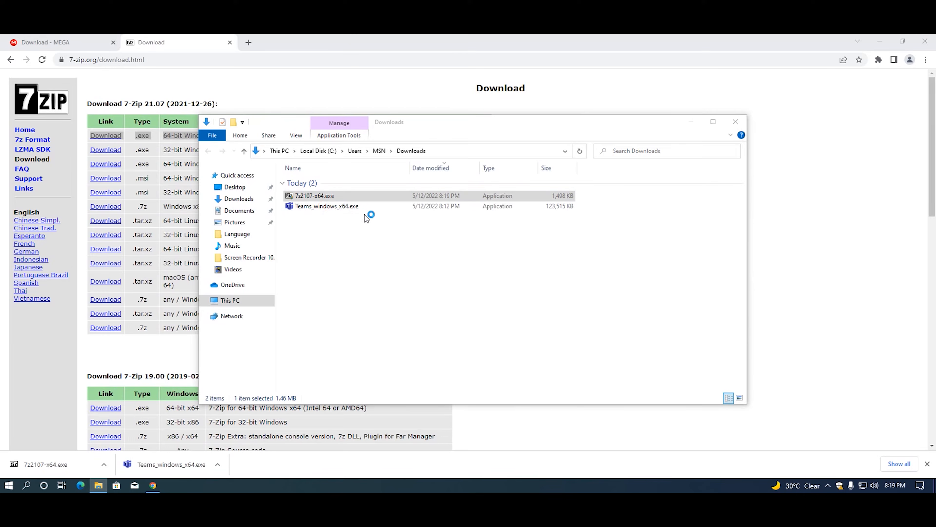
click(923, 41)
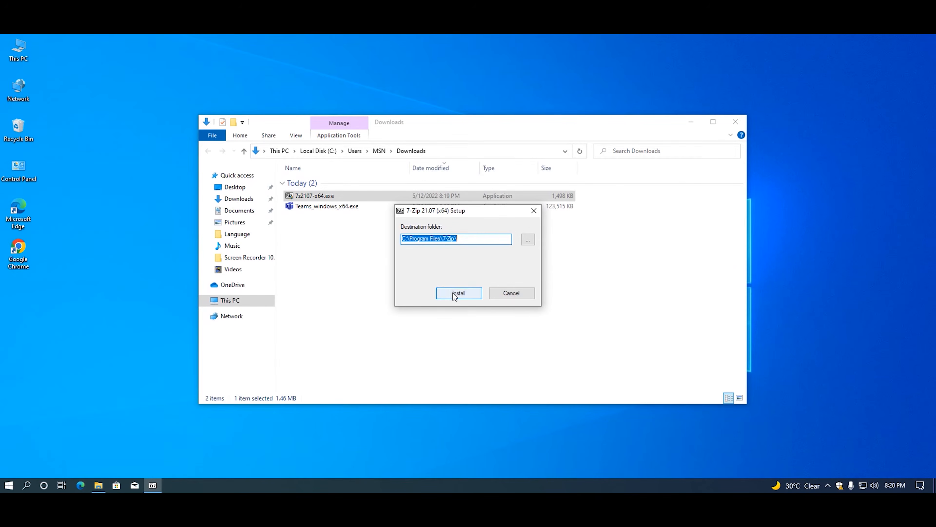
click(454, 292)
click(457, 293)
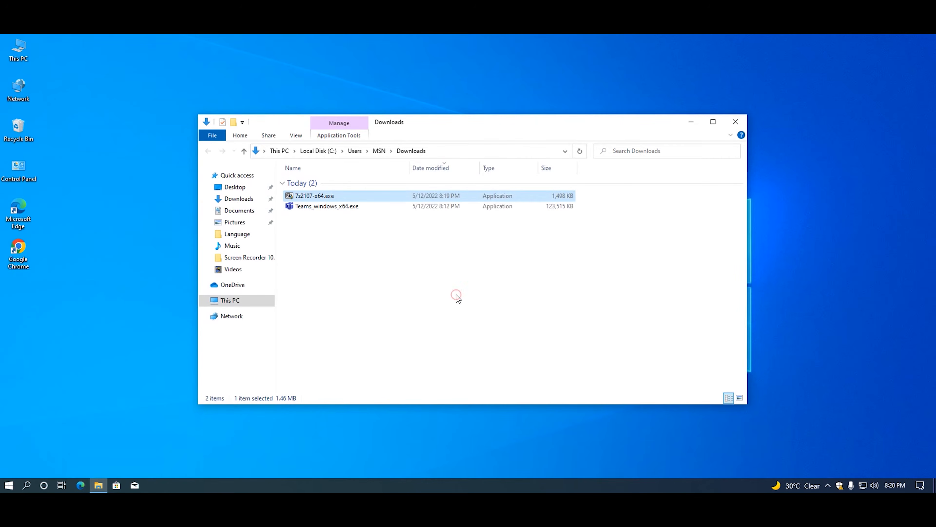
Refresh and maximise the Downloads window, and delete the 7z2107-x64.exe installer.
right_click(347, 227)
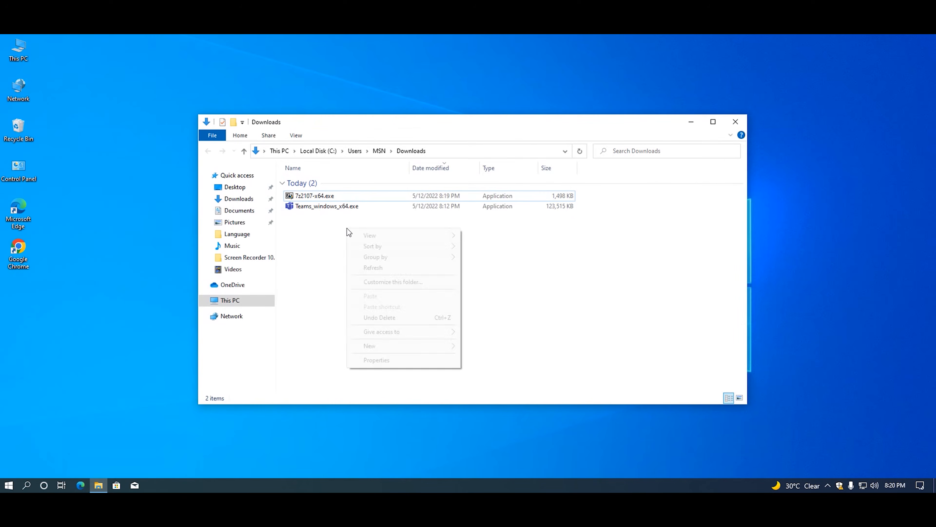
click(368, 269)
right_click(323, 230)
click(343, 267)
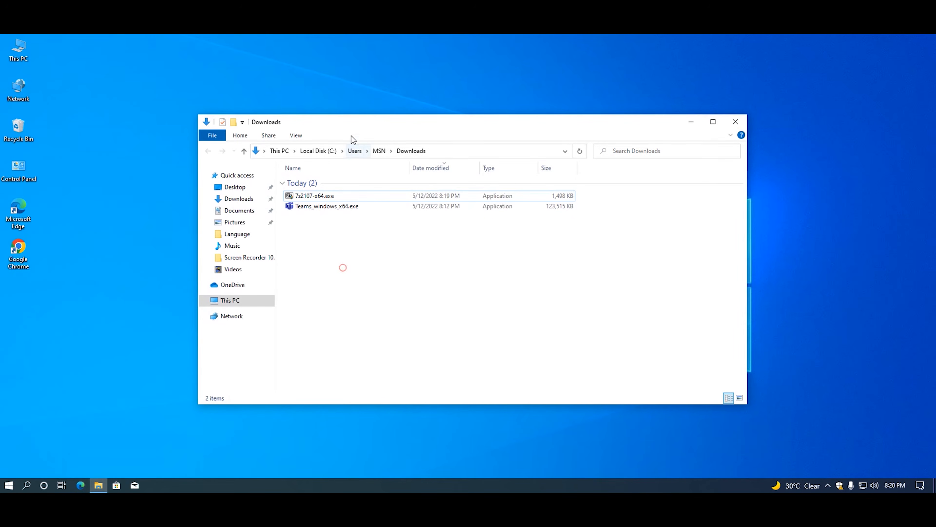
click(713, 122)
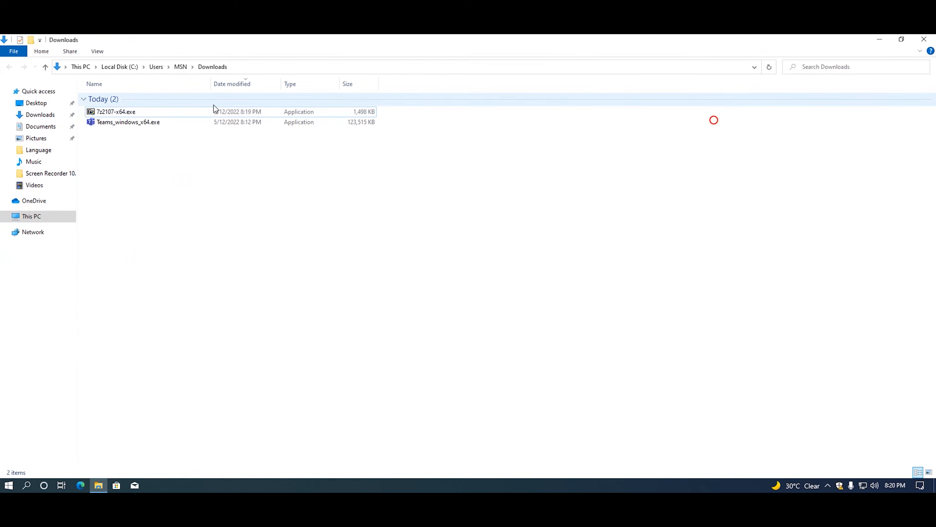
click(136, 112)
key(Delete)
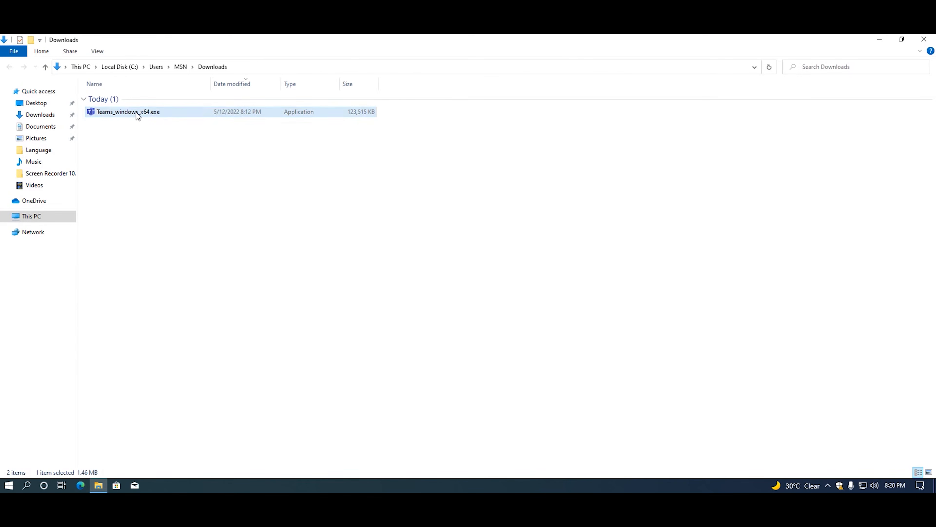
Extract Teams_windows_x64.exe with 7-Zip into a Teams_windows_x64 folder in Downloads and select that folder.
click(109, 115)
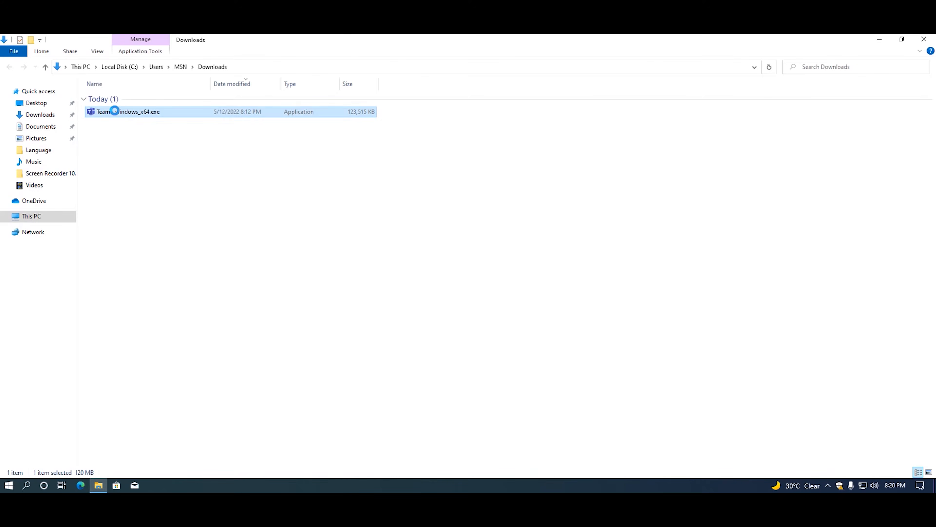
right_click(115, 112)
mouse_move(152, 172)
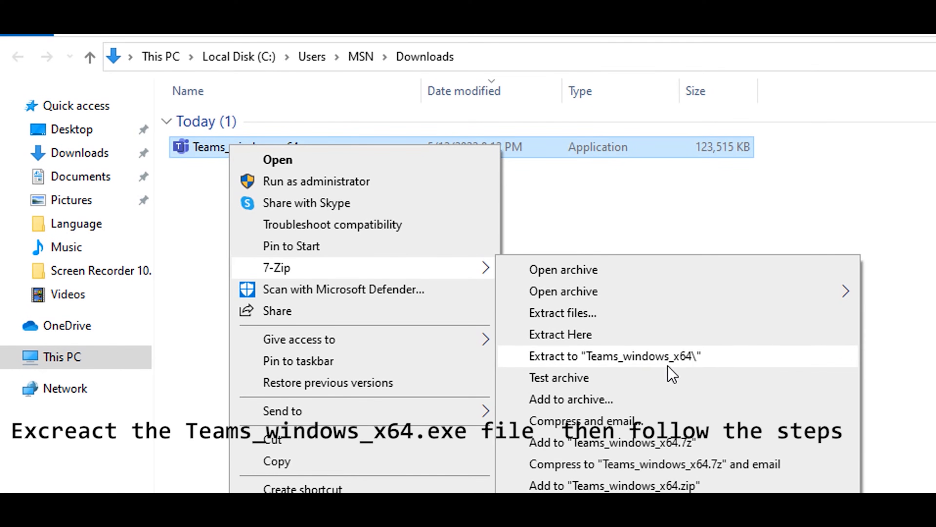
click(631, 362)
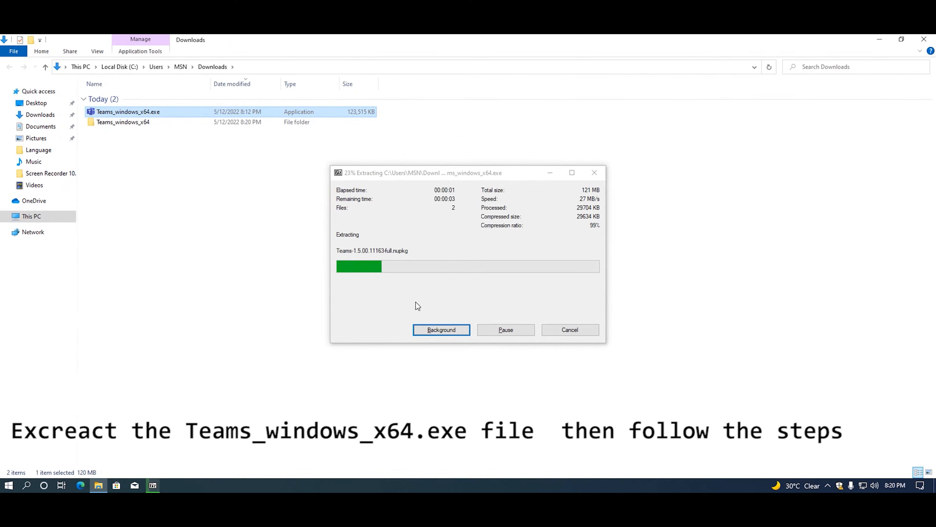
click(156, 162)
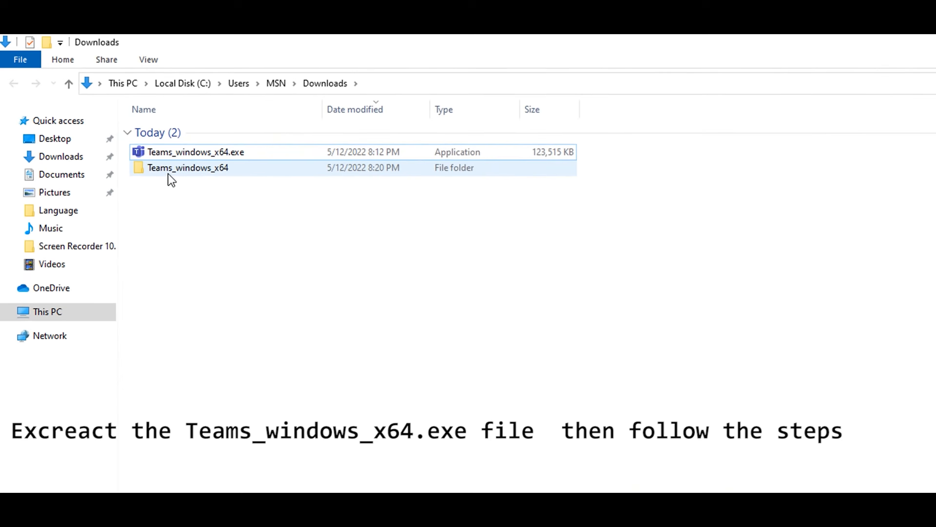
click(129, 133)
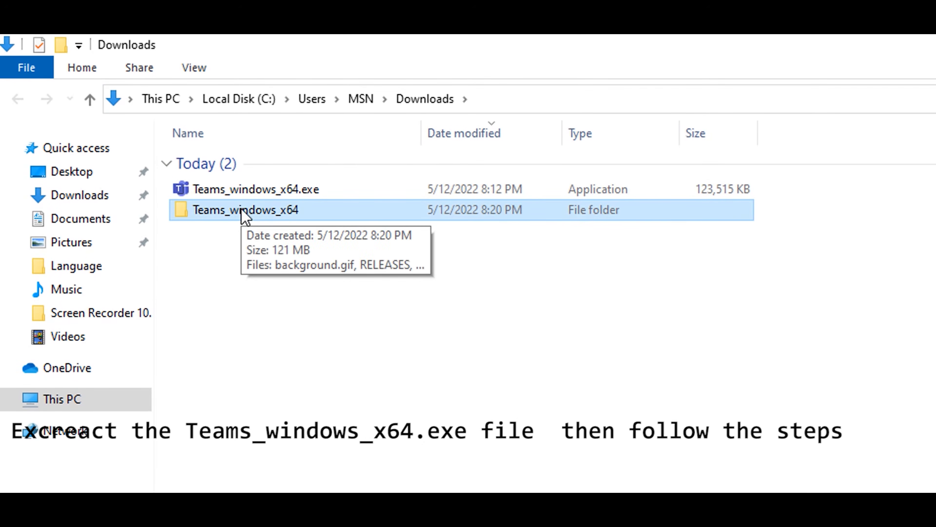
Delete the original Teams_windows_x64.exe from Downloads, keeping the extracted folder.
click(238, 190)
right_click(237, 189)
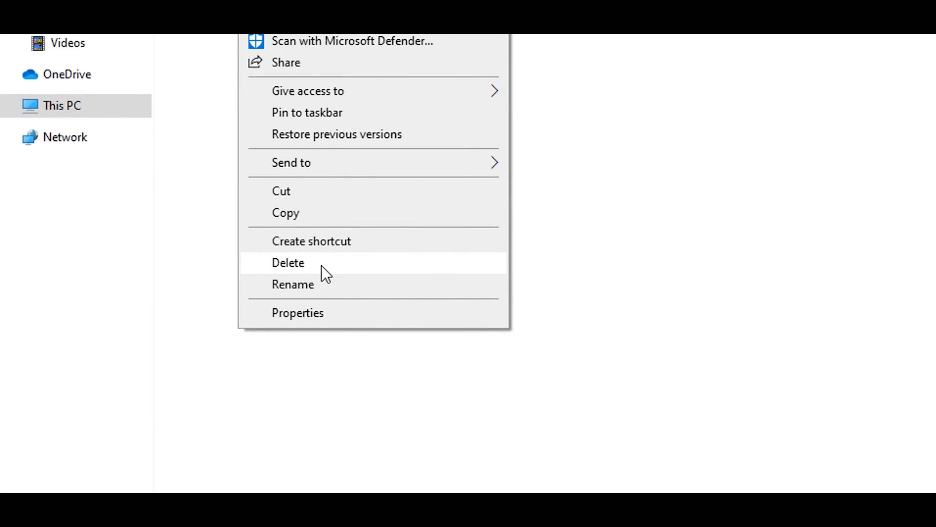
click(322, 267)
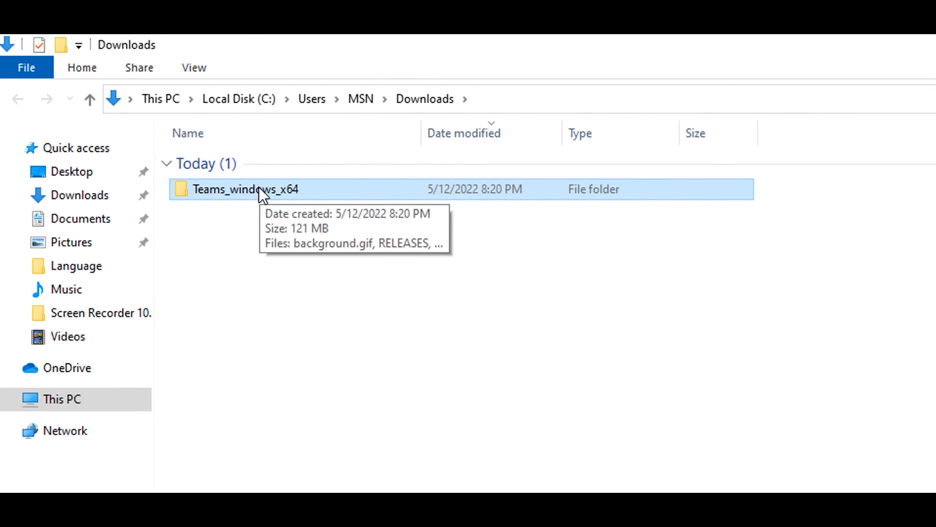
Open the Teams_windows_x64 folder and extract Teams-1.5.00.11163-full.nupkg with 7-Zip into its own Teams-1.5.00.11163-full folder.
right_click(259, 189)
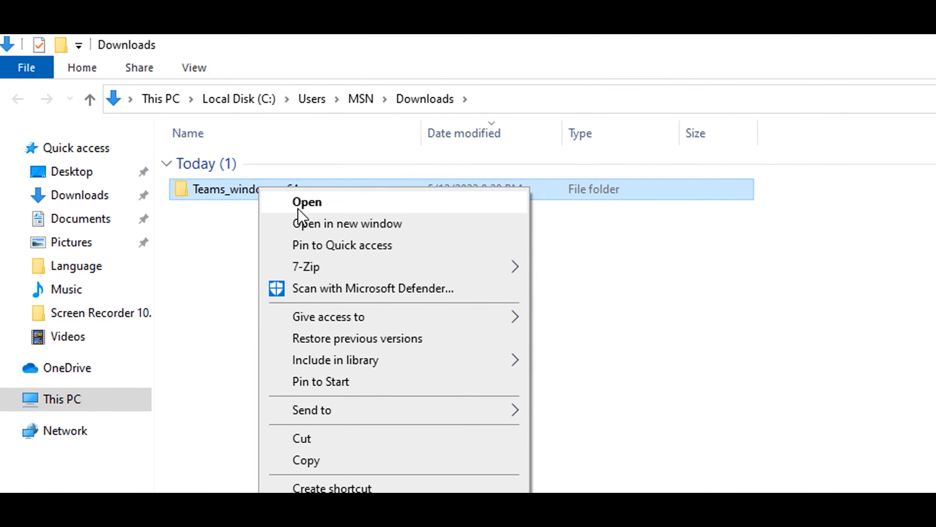
click(298, 209)
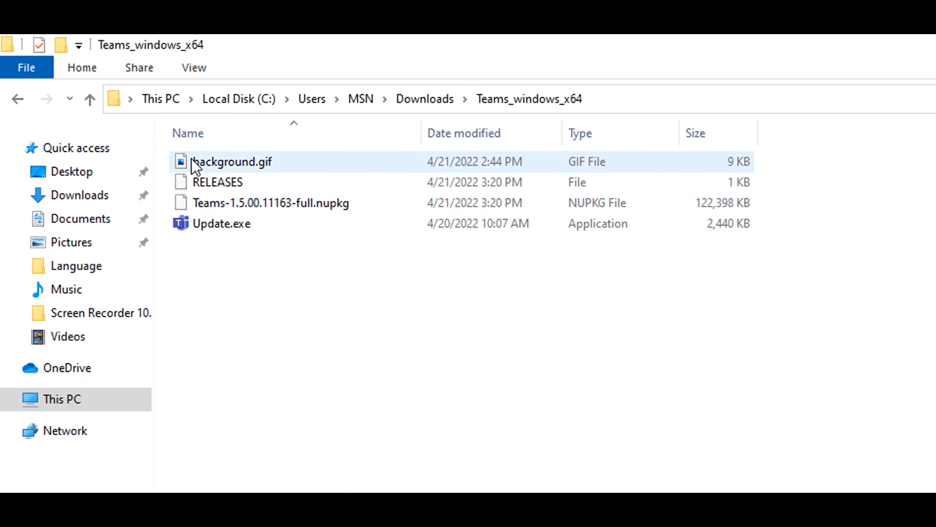
click(198, 182)
click(207, 204)
click(209, 224)
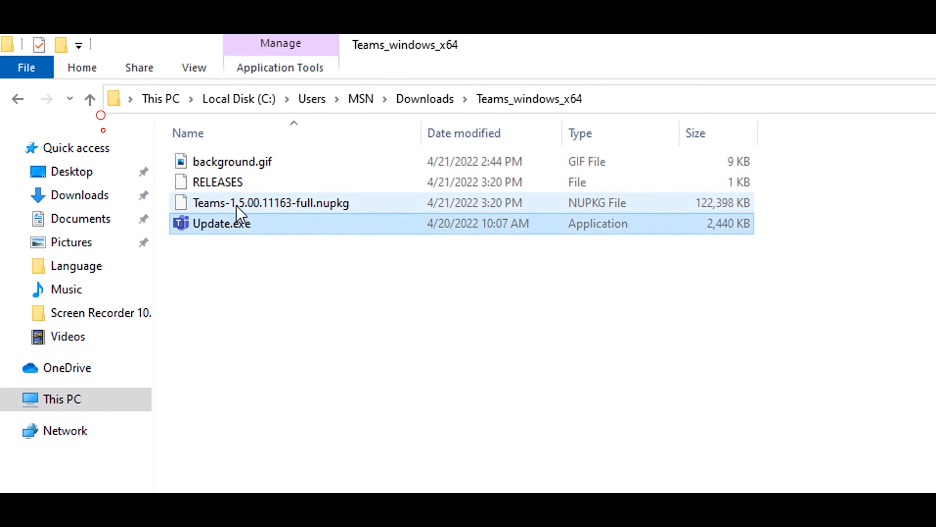
click(444, 205)
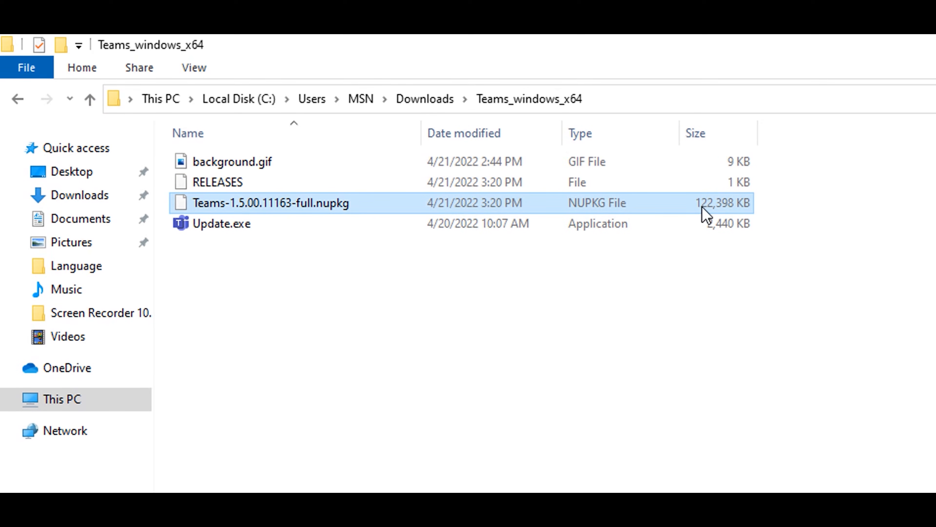
right_click(257, 206)
mouse_move(341, 265)
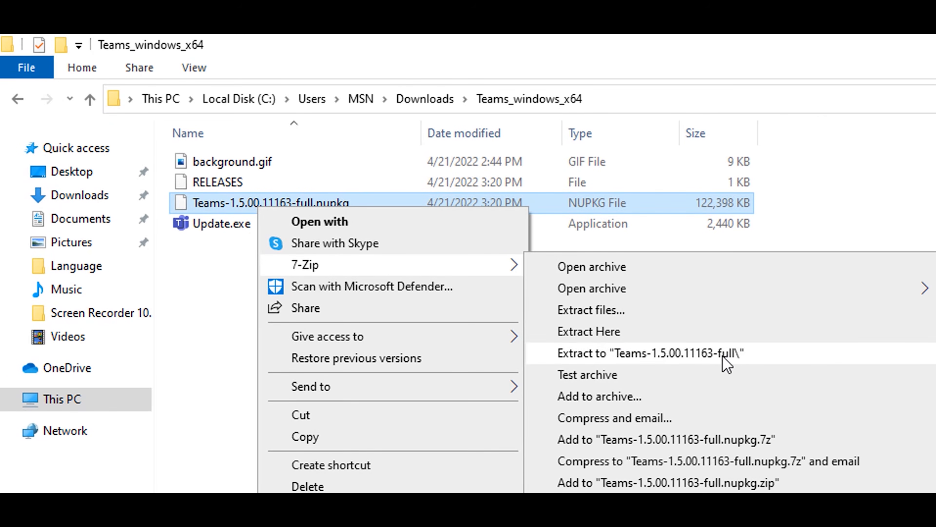
click(643, 356)
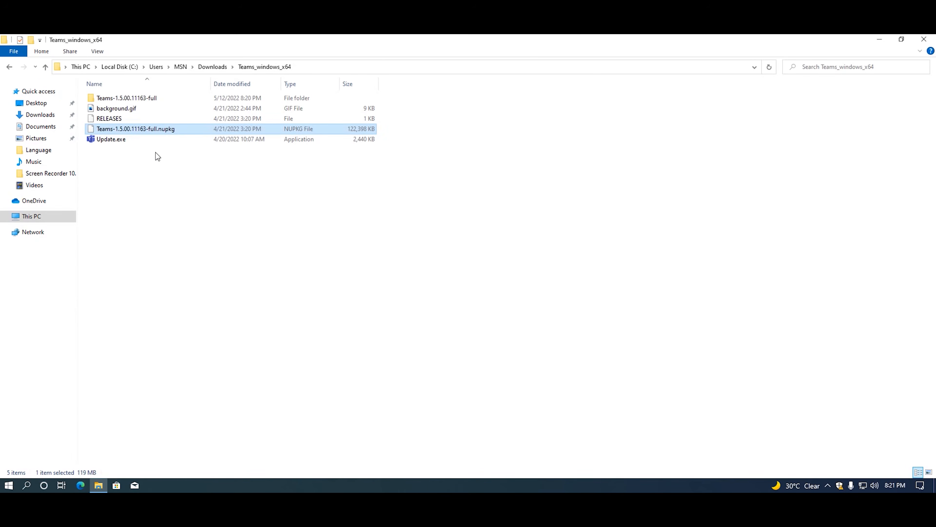
Open the extracted Teams-1.5.00.11163-full folder and go into its lib\net45 subfolder.
click(104, 100)
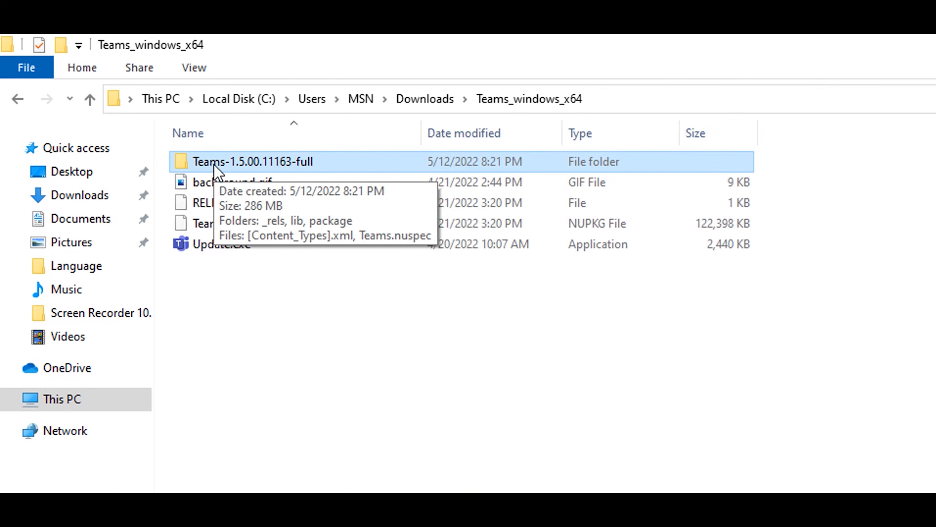
right_click(223, 165)
click(254, 178)
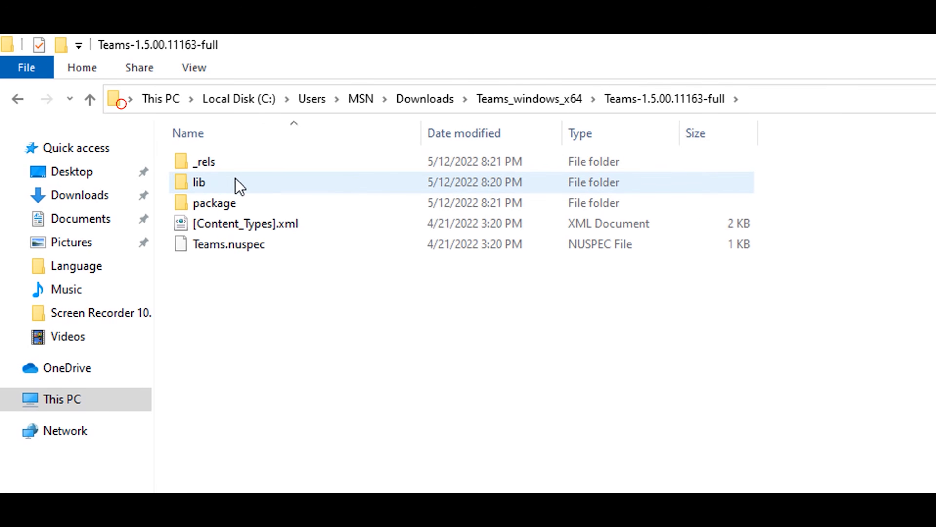
click(197, 188)
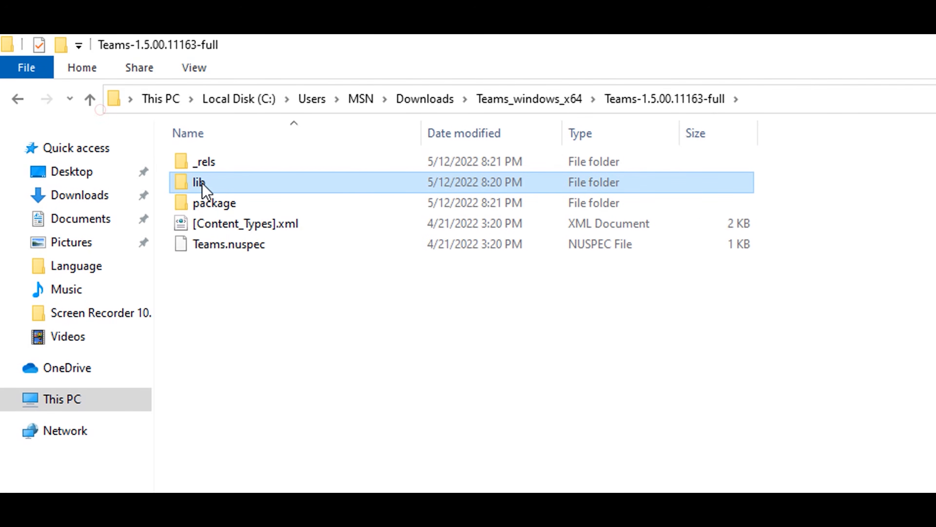
right_click(193, 187)
click(201, 200)
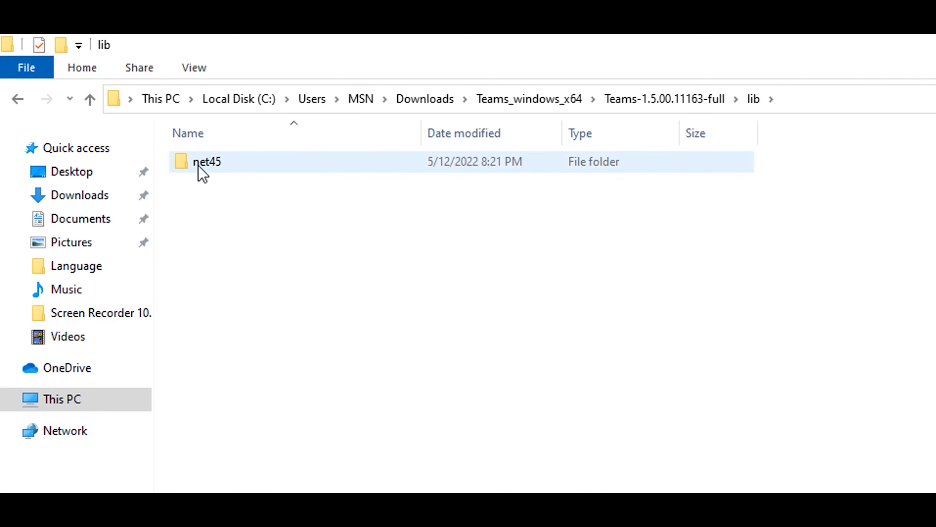
click(207, 169)
right_click(212, 170)
click(229, 184)
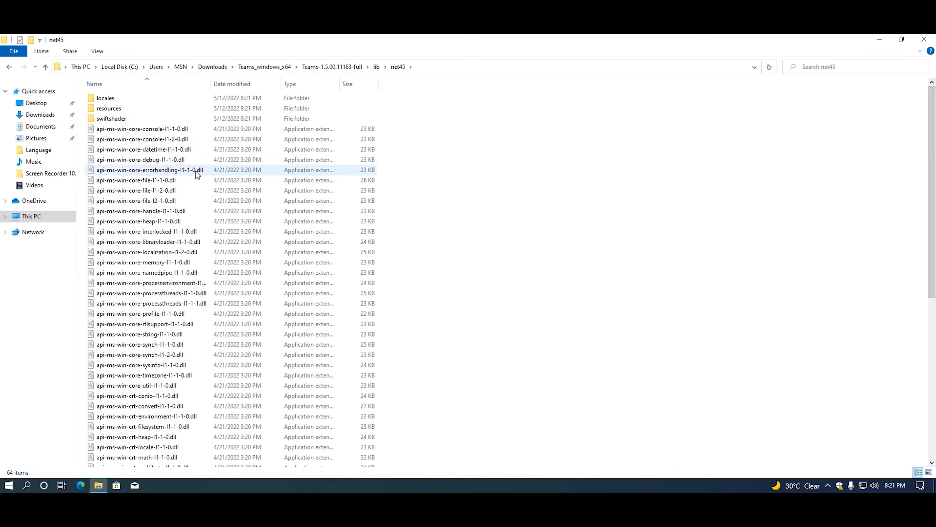
Create a desktop shortcut for Teams.exe in the net45 folder and minimise the folder window.
scroll(373, 333, down, 9)
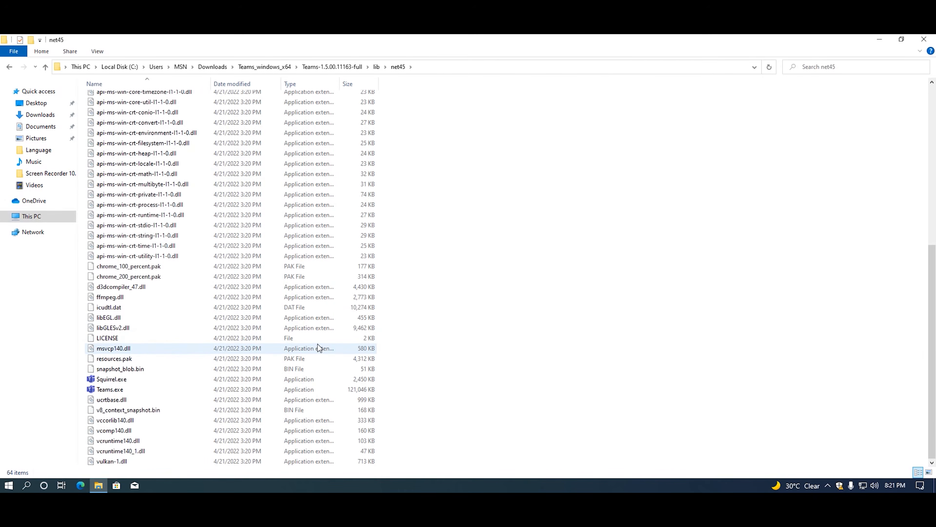
click(100, 390)
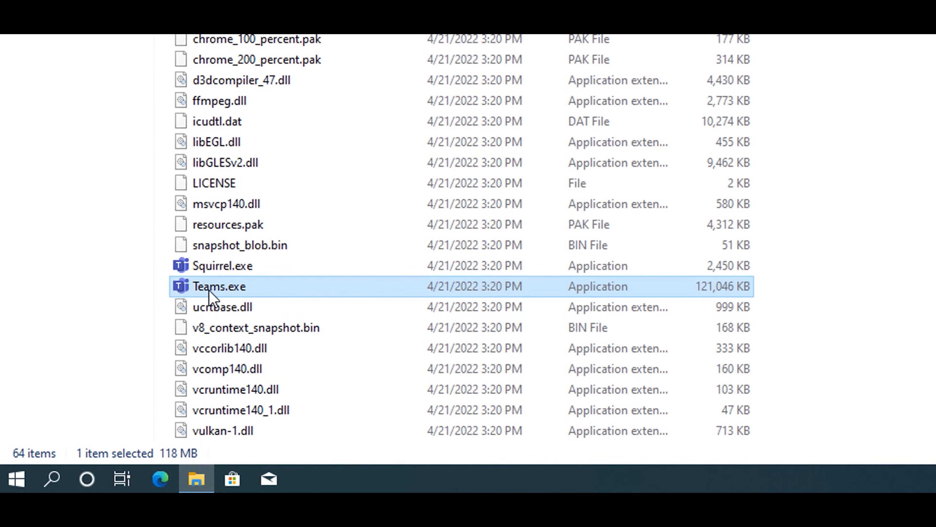
mouse_move(216, 292)
right_click(254, 295)
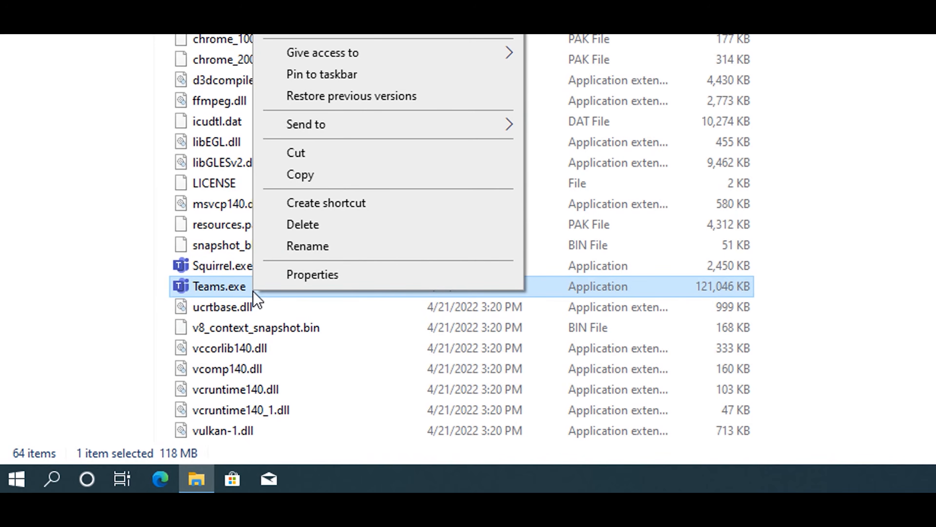
mouse_move(495, 130)
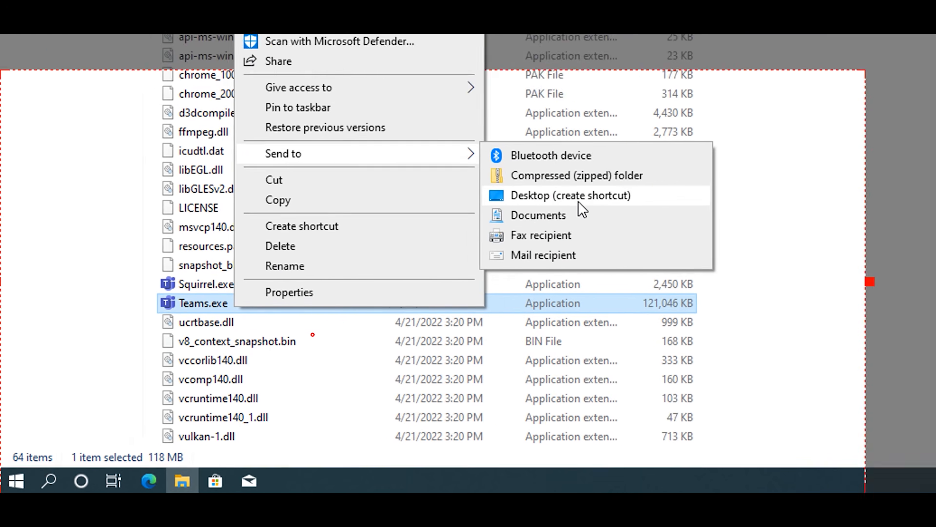
click(629, 185)
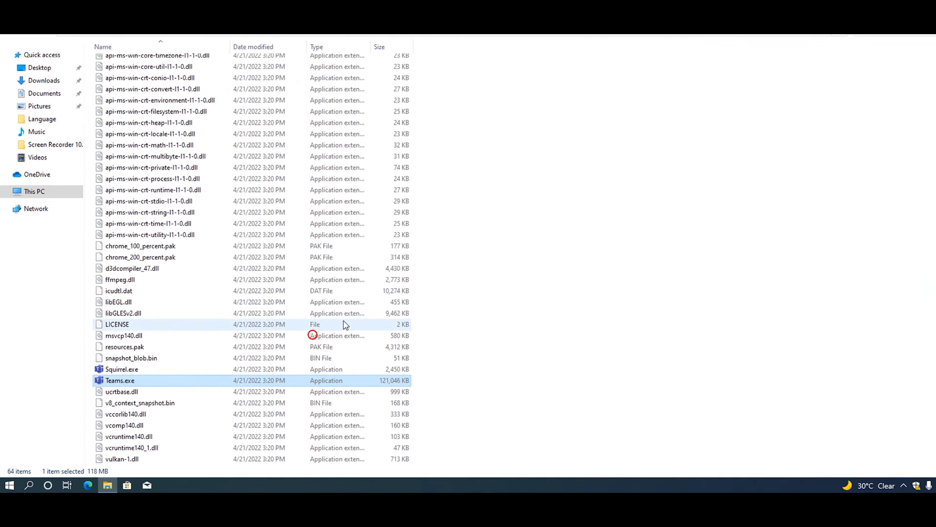
click(882, 43)
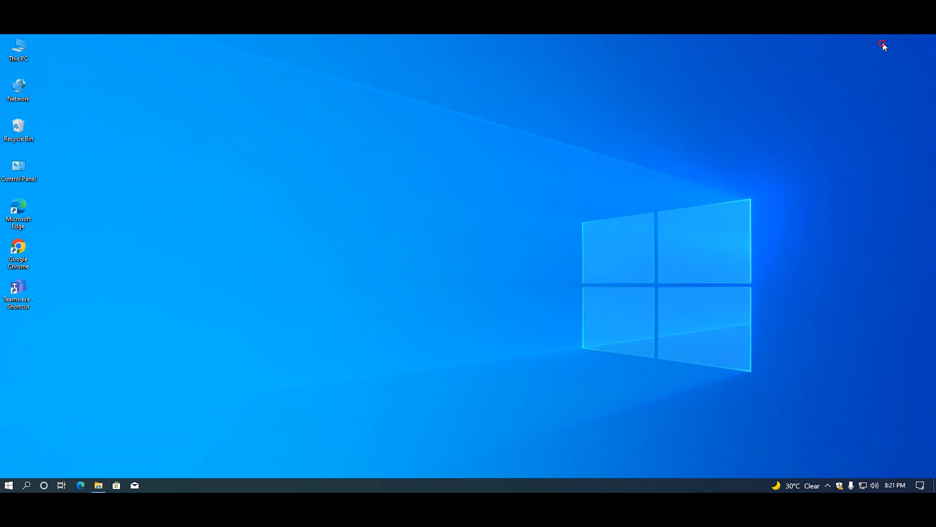
Rename the new Teams.exe shortcut on the desktop to Teams.
right_click(24, 290)
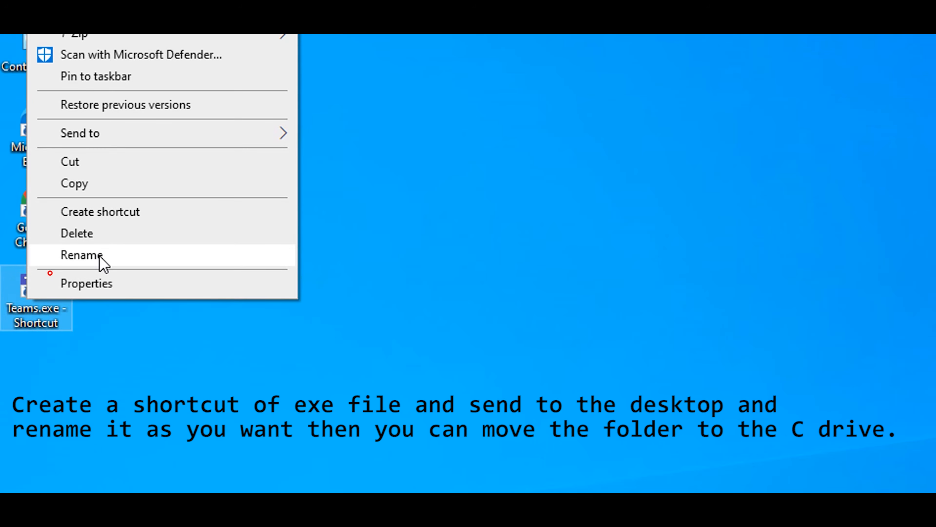
click(102, 263)
click(69, 325)
key(BackSpace)
key(BackSpace)
key(BackSpace)
key(BackSpace)
key(BackSpace)
key(BackSpace)
key(BackSpace)
key(BackSpace)
key(BackSpace)
key(BackSpace)
key(BackSpace)
key(BackSpace)
key(BackSpace)
key(BackSpace)
key(BackSpace)
key(Return)
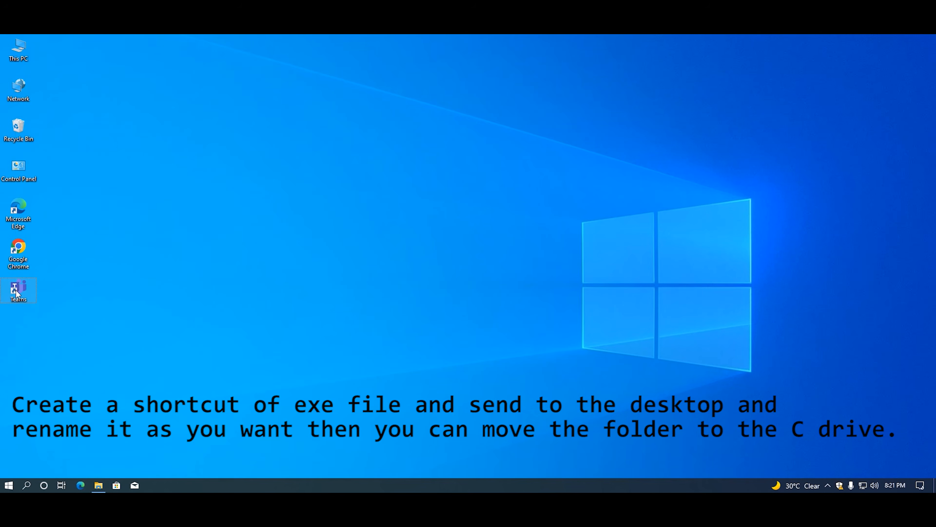
Launch Microsoft Teams from the renamed desktop shortcut to test it, and close its welcome window.
right_click(17, 293)
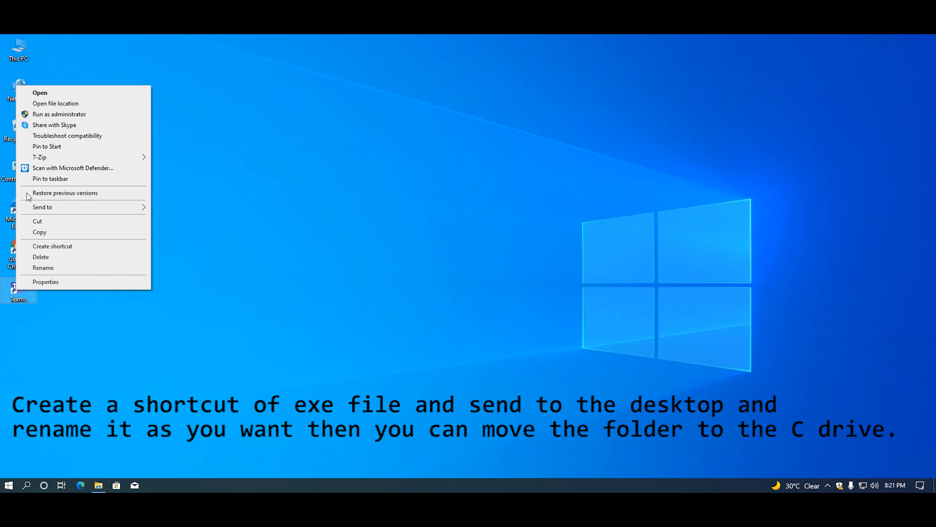
click(44, 94)
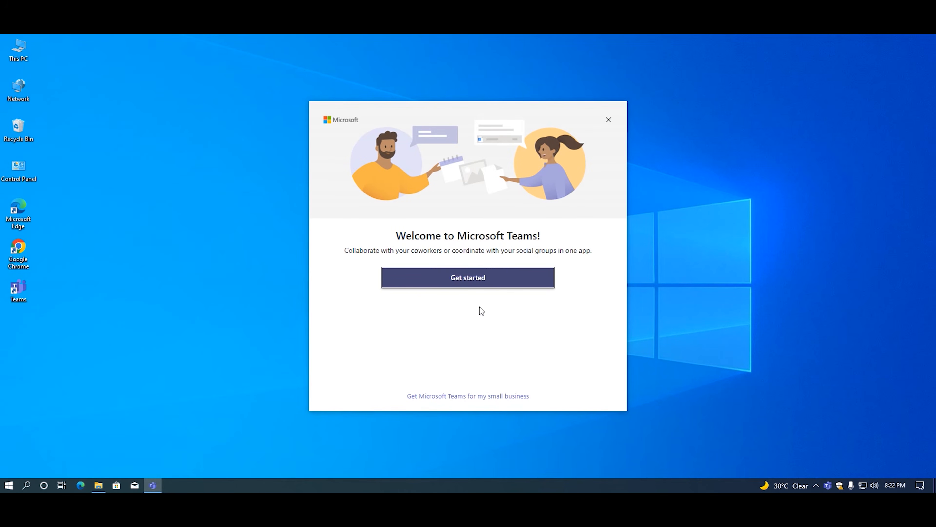
click(607, 121)
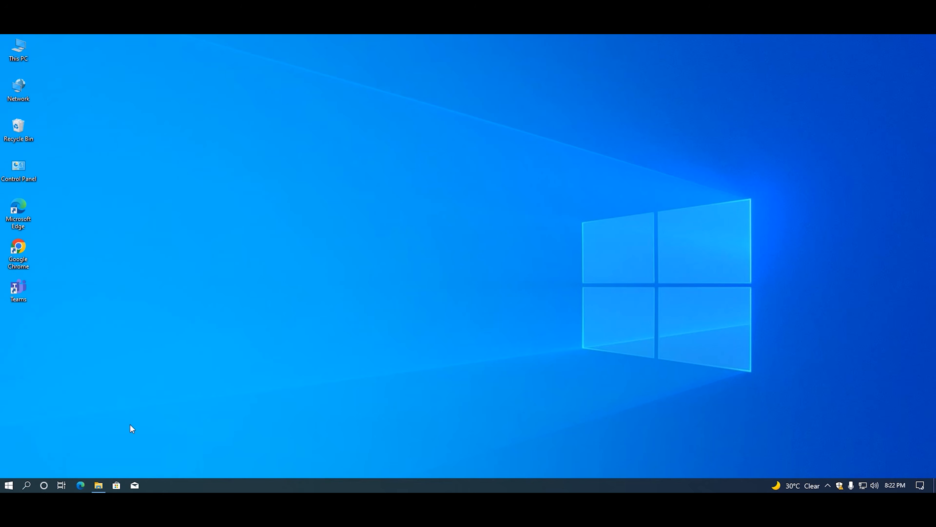
Bring back the folder window, return to Downloads, and cut the Teams_windows_x64 folder.
click(98, 486)
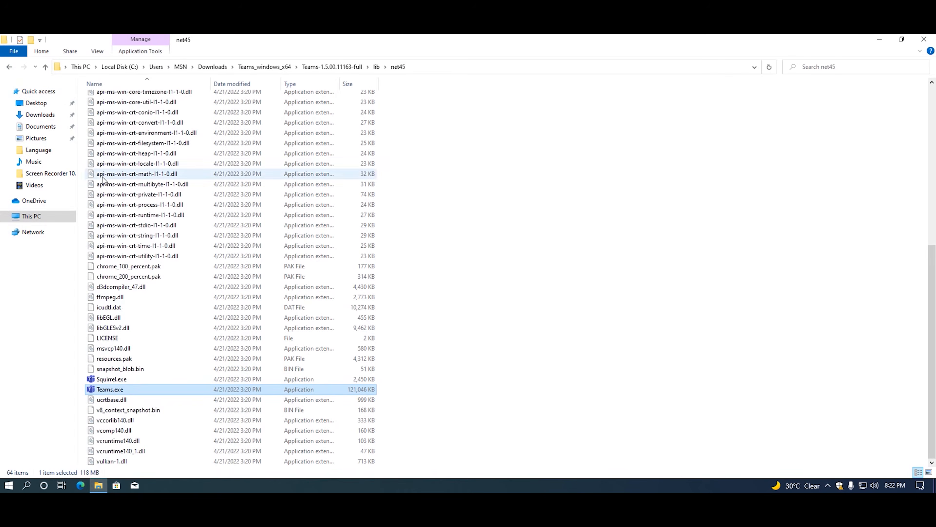
click(8, 66)
click(8, 66)
click(8, 66)
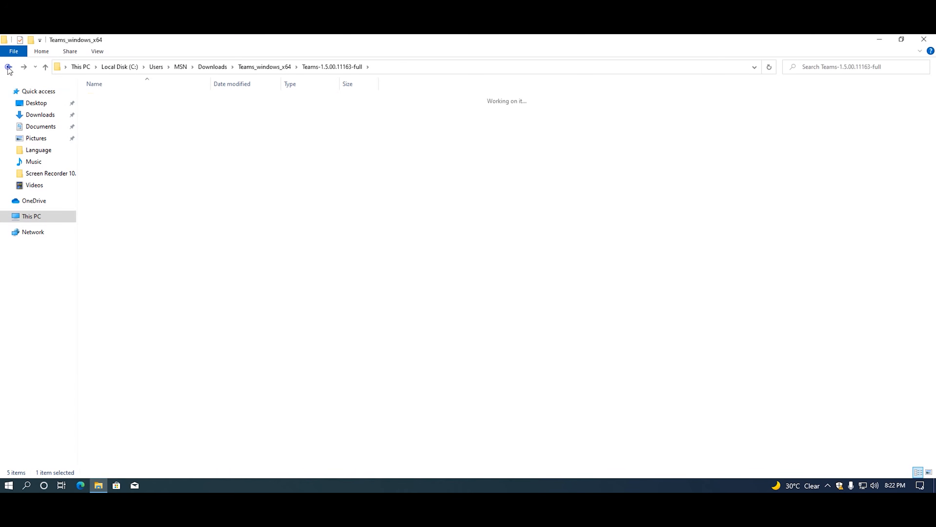
click(8, 66)
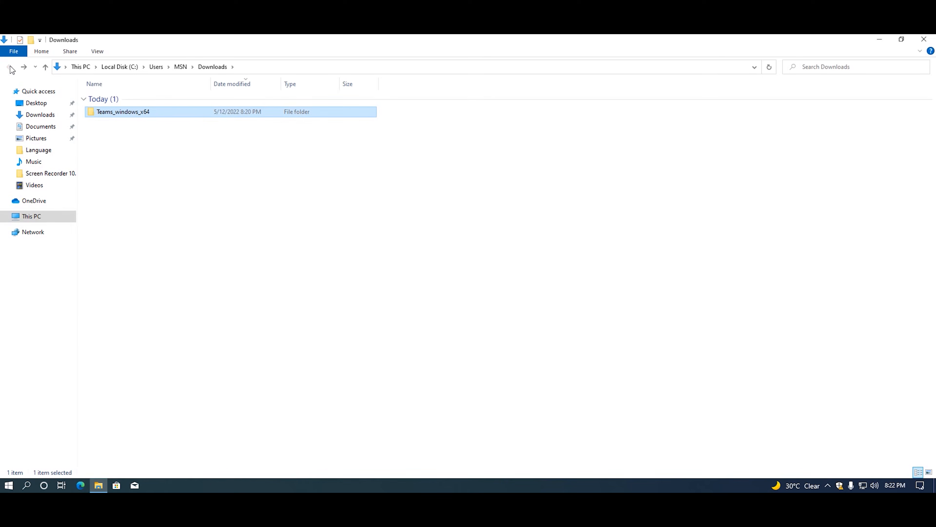
right_click(100, 114)
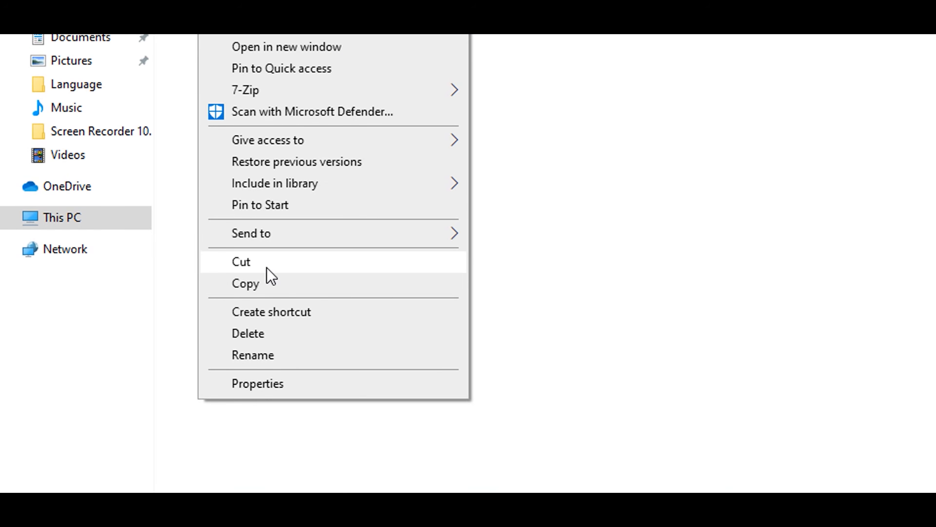
click(266, 267)
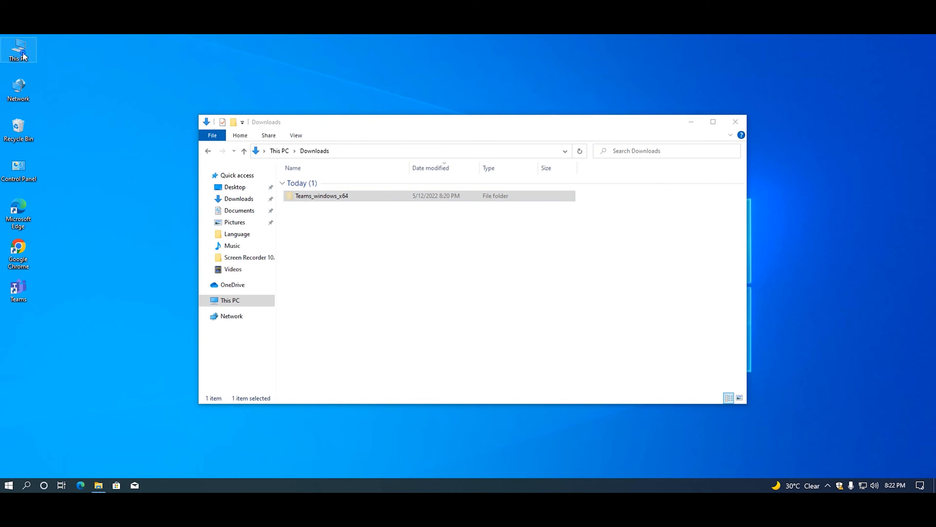
Paste the cut folder into C:\Program Files (x86), granting administrator permission, and close both folder windows.
double_click(21, 54)
double_click(324, 297)
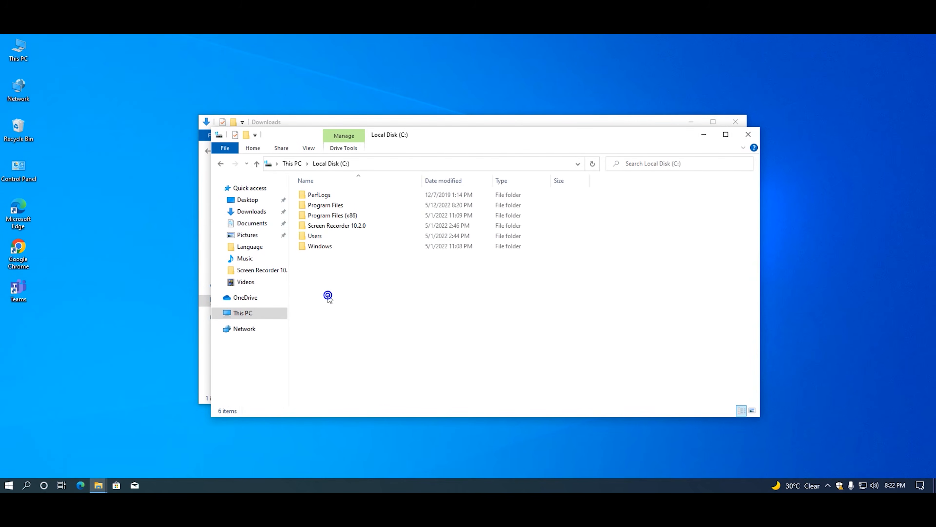
click(323, 216)
double_click(323, 216)
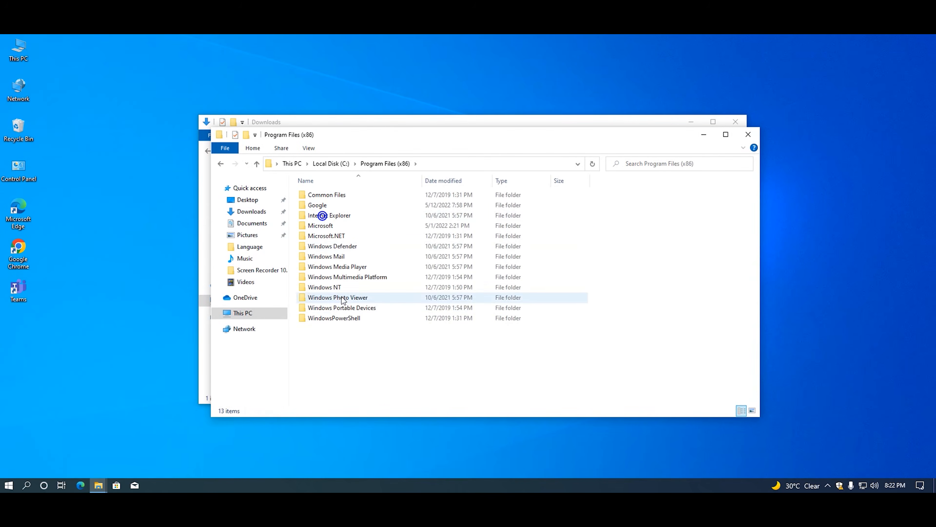
right_click(330, 343)
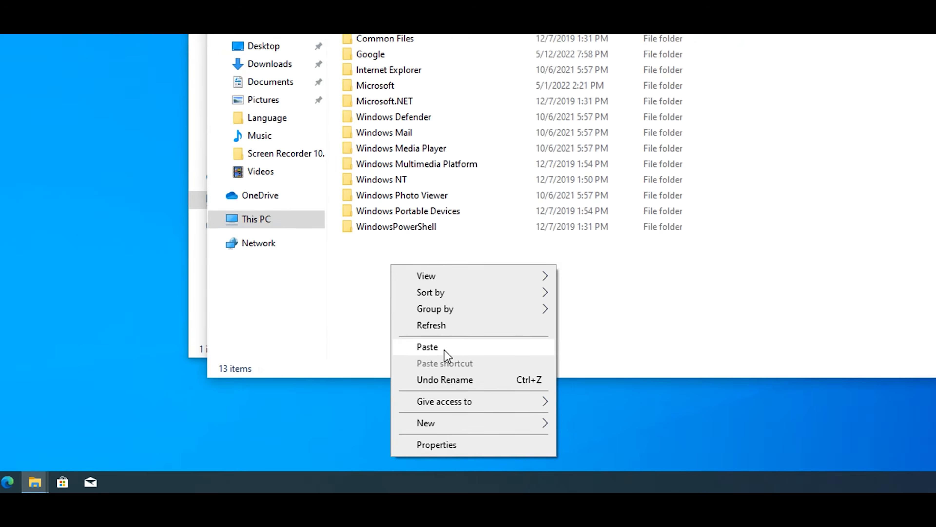
click(509, 307)
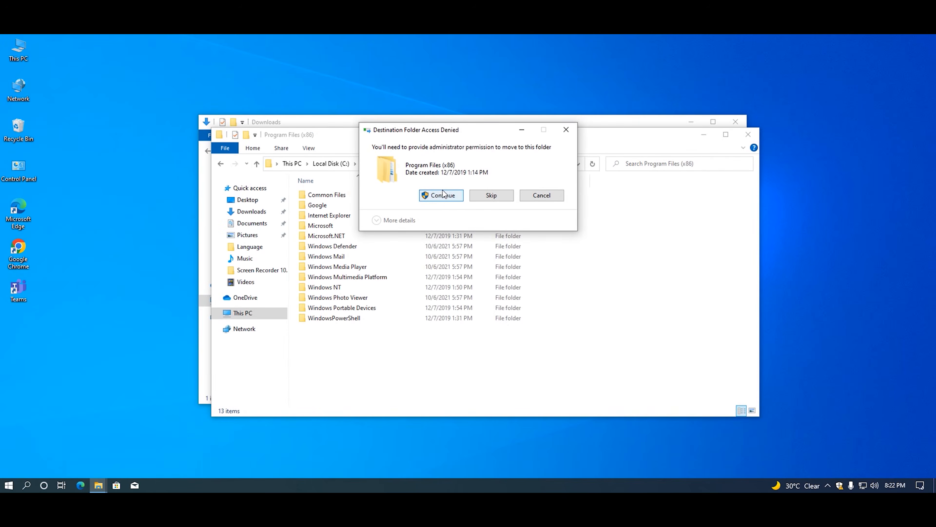
click(439, 194)
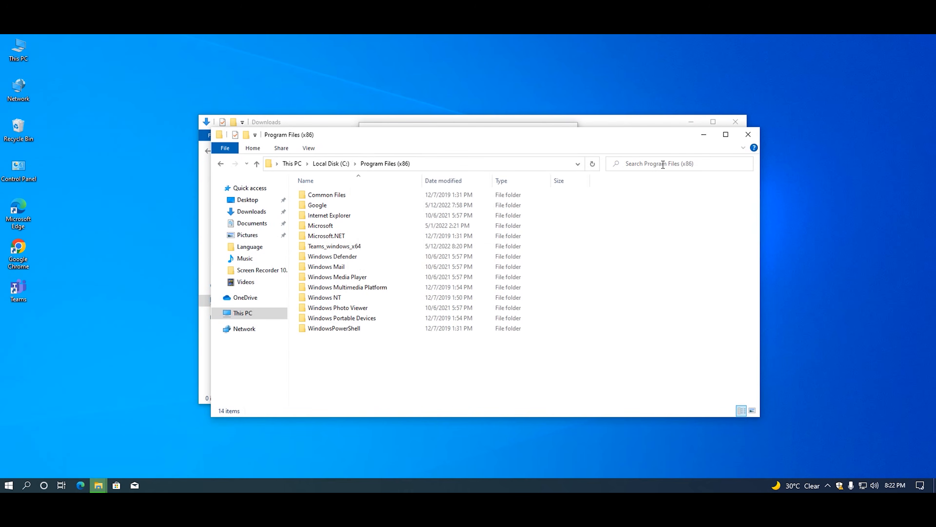
click(748, 134)
click(735, 122)
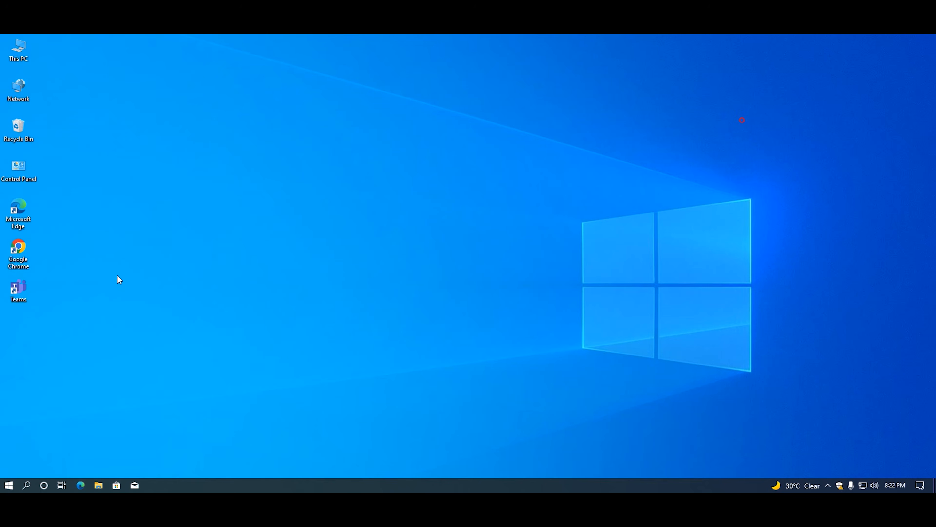
Launch Teams from its desktop shortcut again to test it after the folder move, and close its window.
right_click(19, 291)
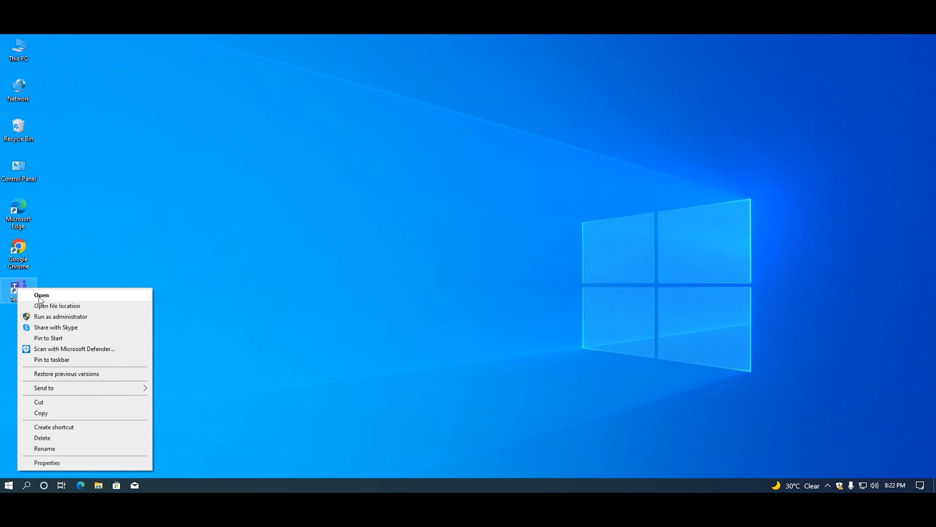
click(45, 308)
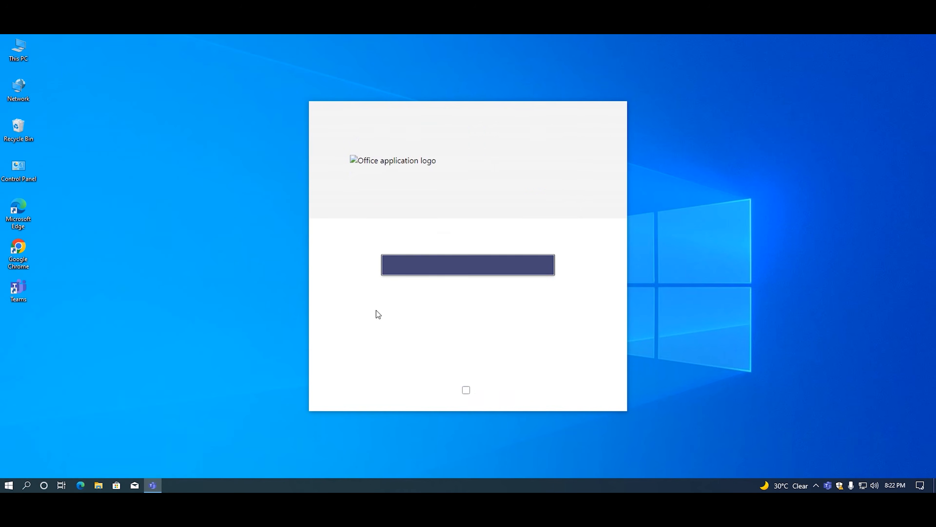
click(607, 120)
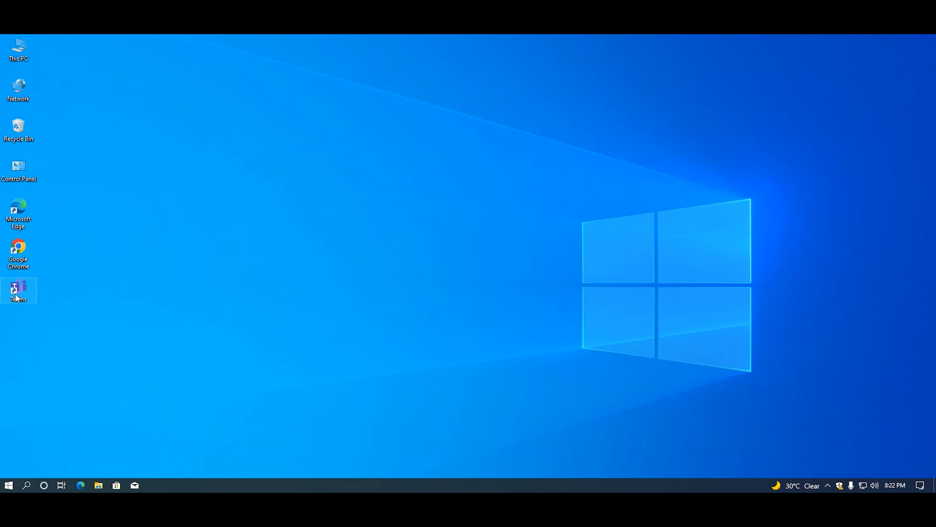
Examine the Target and Start in paths in the Teams shortcut's properties, and close them without changes.
right_click(20, 298)
click(68, 289)
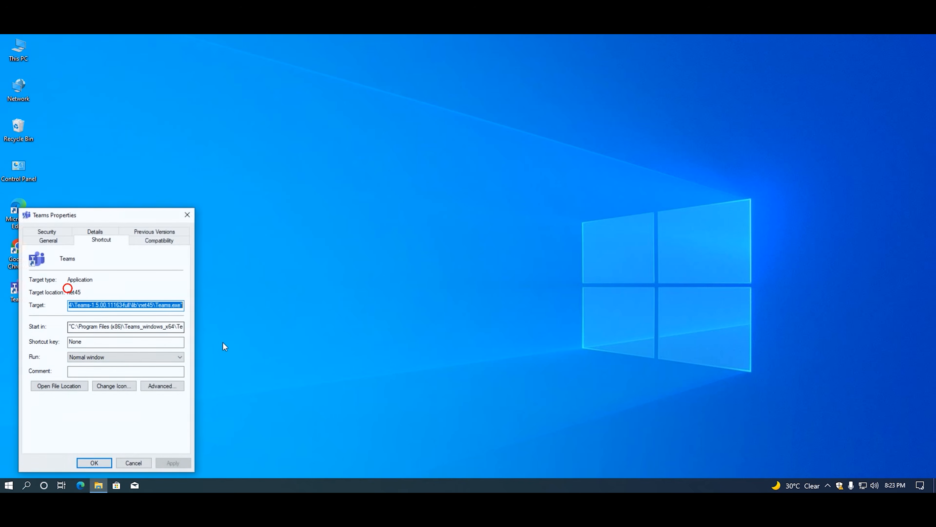
key(Tab)
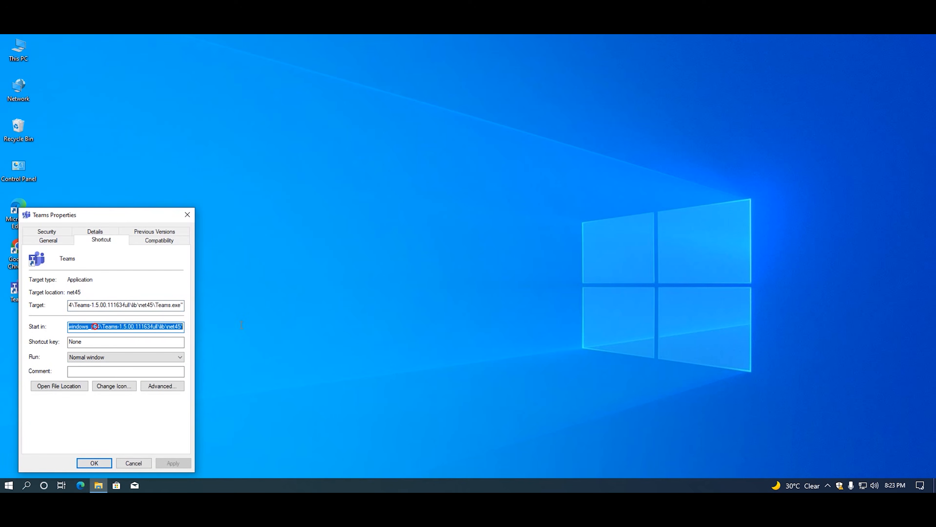
drag(182, 327, 1, 326)
click(121, 464)
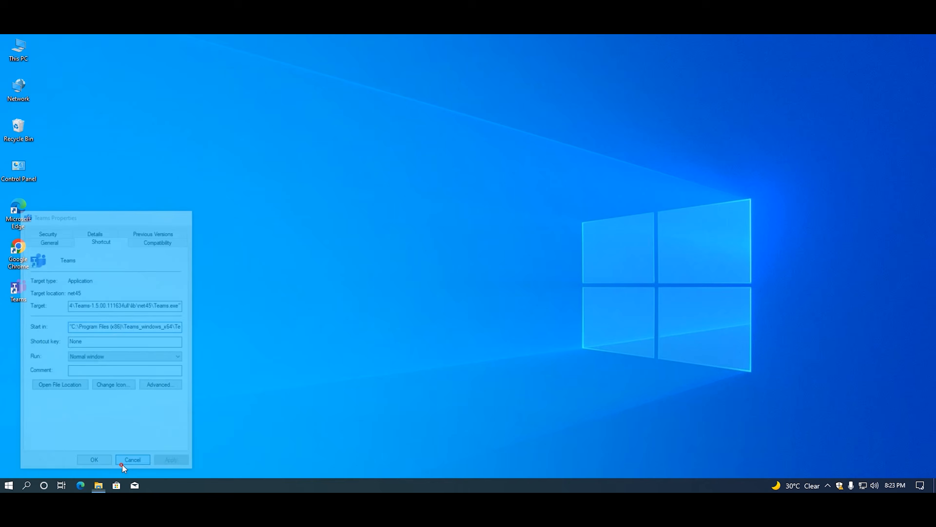